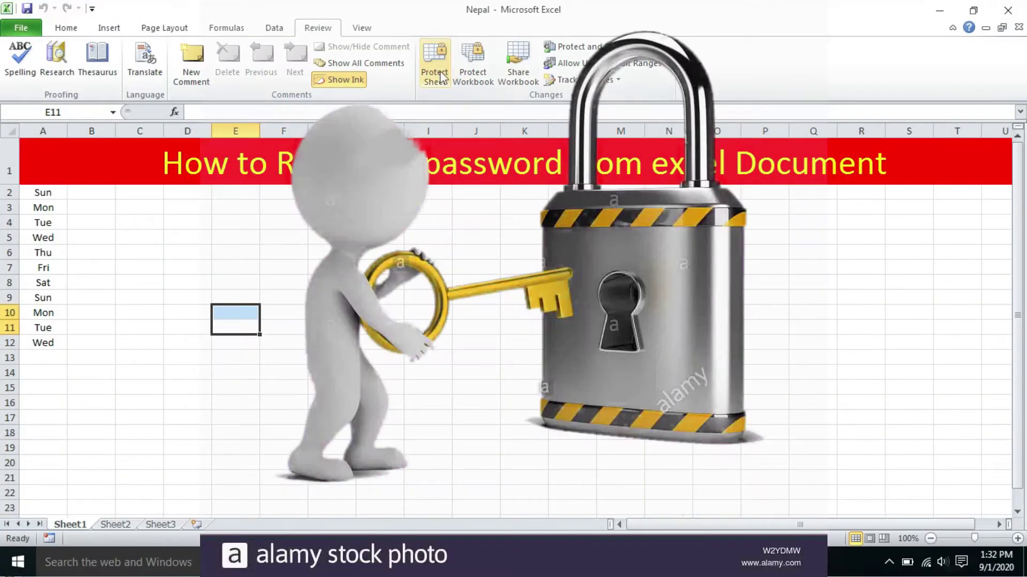
Step: Protect Sheet1 with a password, entering and confirming it
{"action": "left_click", "coordinate": [438, 77]}
{"action": "key", "text": "Return"}
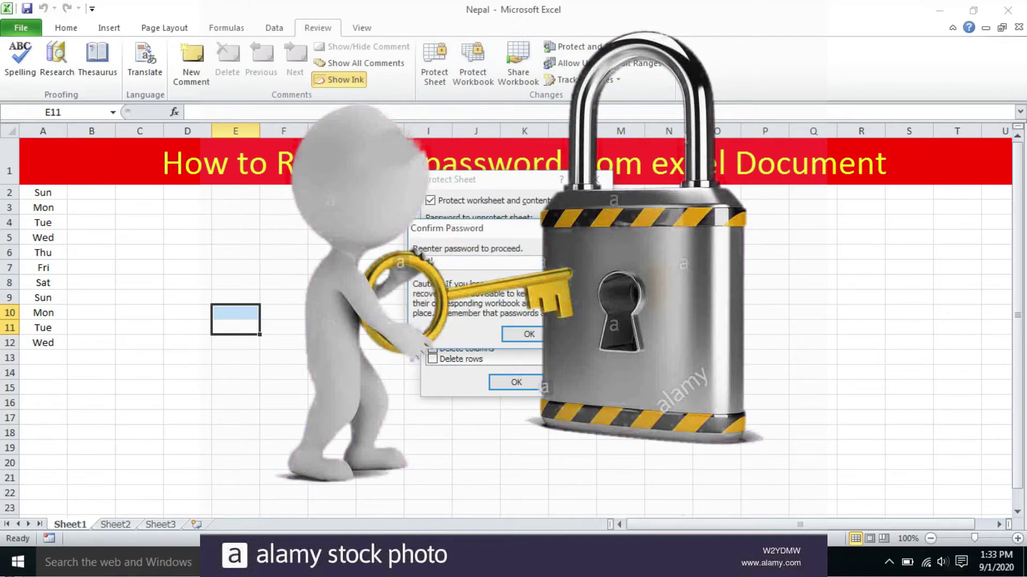
{"action": "key", "text": "Return"}
{"action": "left_click", "coordinate": [512, 346]}
Step: Try unprotecting Sheet1 with guessed passwords, dismissing the wrong-password error
{"action": "left_click", "coordinate": [442, 78]}
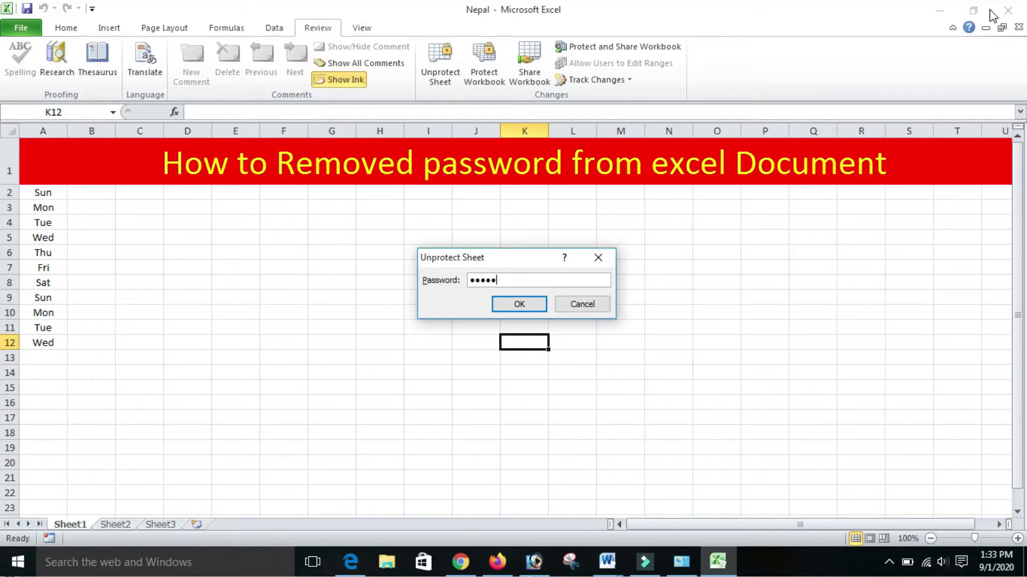
{"action": "key", "text": "Return"}
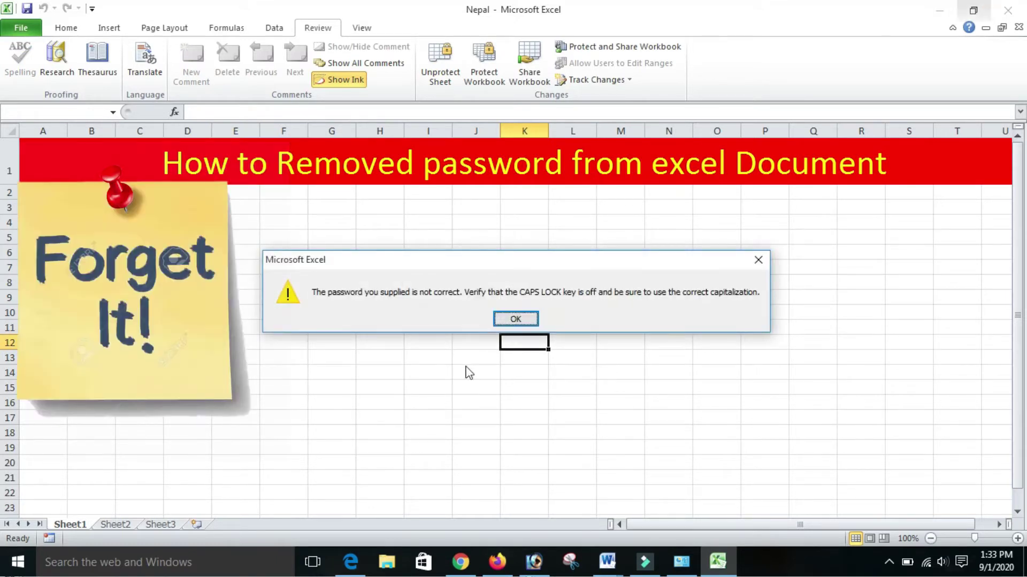
{"action": "left_click", "coordinate": [514, 319]}
{"action": "left_click", "coordinate": [530, 269]}
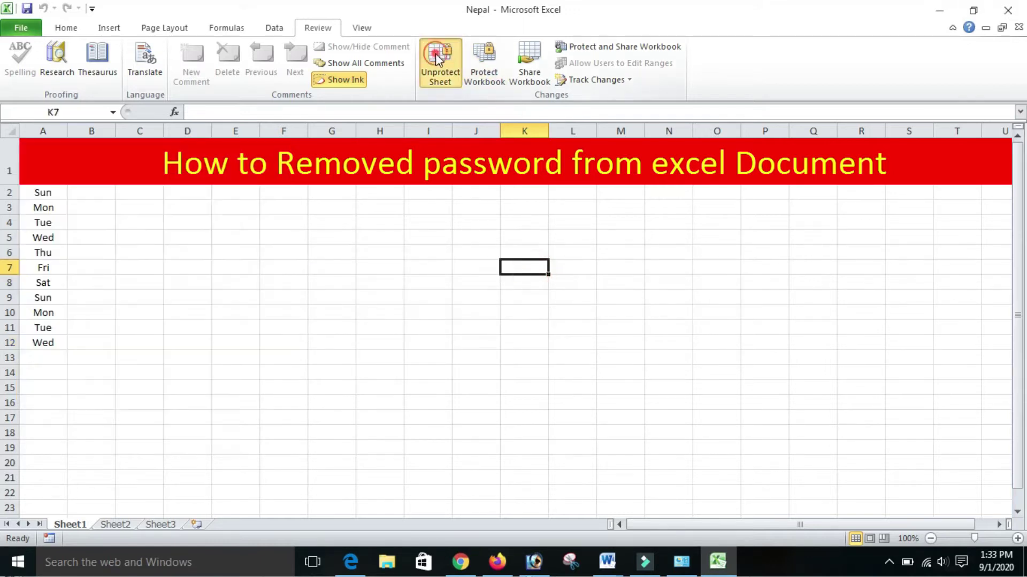
{"action": "left_click", "coordinate": [437, 57]}
{"action": "type", "text": "126"}
{"action": "key", "text": "Return"}
{"action": "key", "text": "Return"}
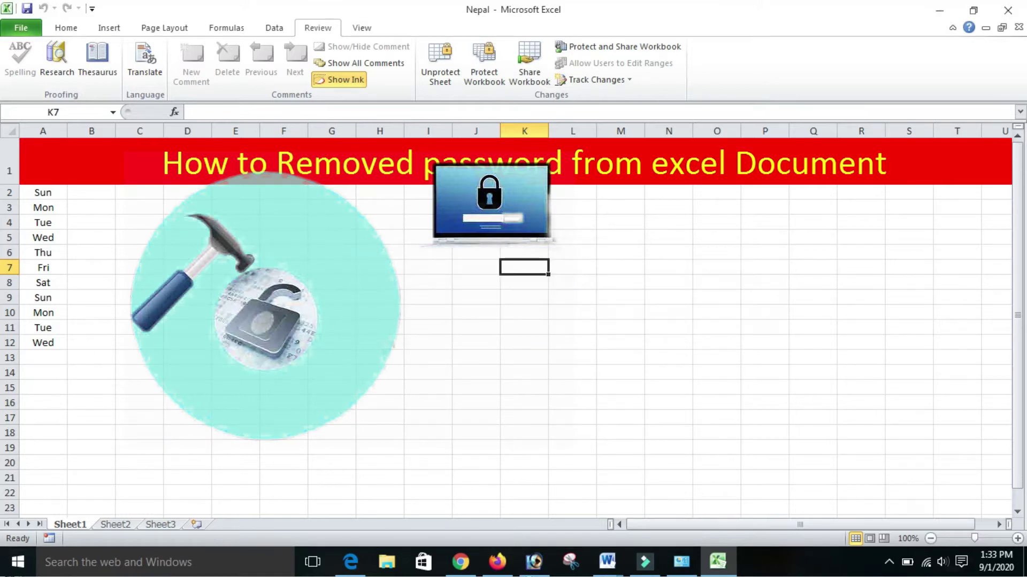
{"action": "left_click", "coordinate": [423, 345]}
{"action": "left_click", "coordinate": [460, 251]}
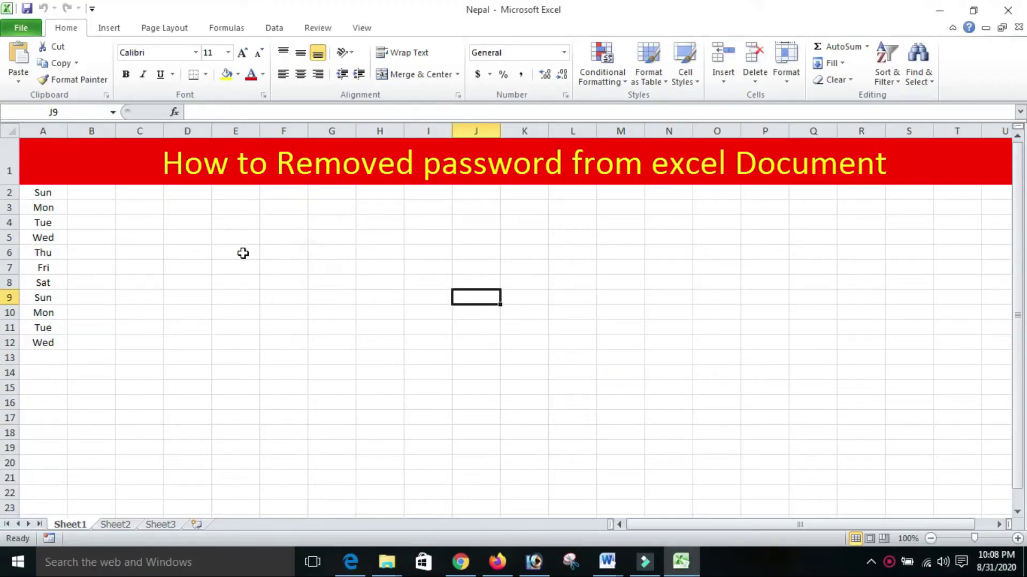
{"action": "left_click", "coordinate": [242, 252]}
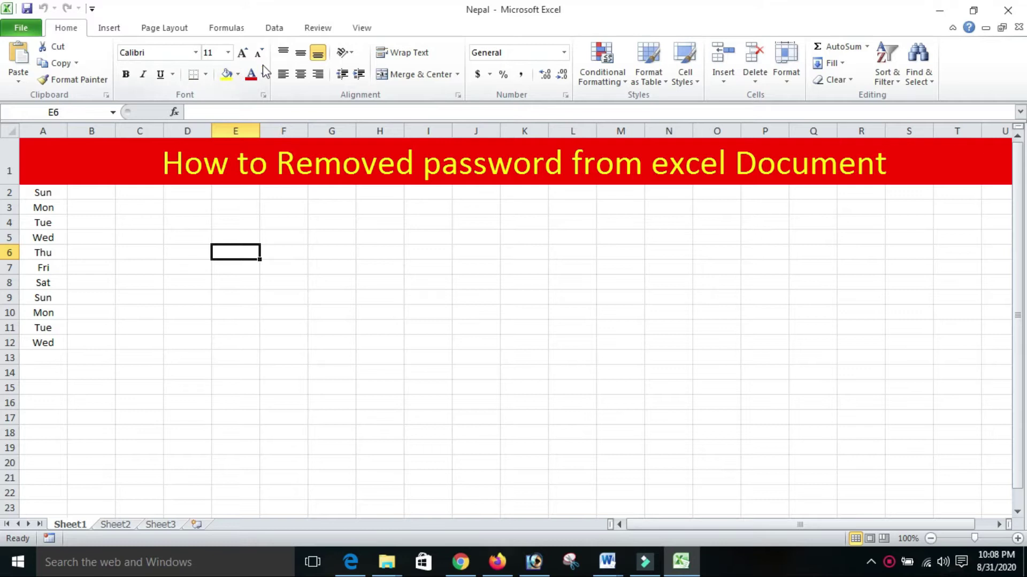
Step: Open Protect Sheet from the Review tab and allow Format cells
{"action": "left_click", "coordinate": [320, 30]}
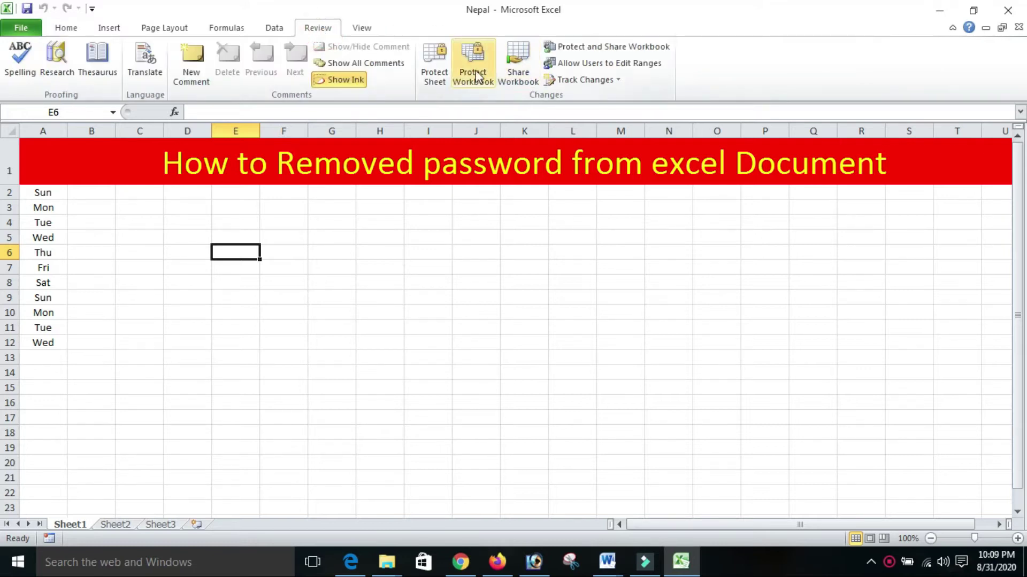
{"action": "left_click", "coordinate": [435, 67]}
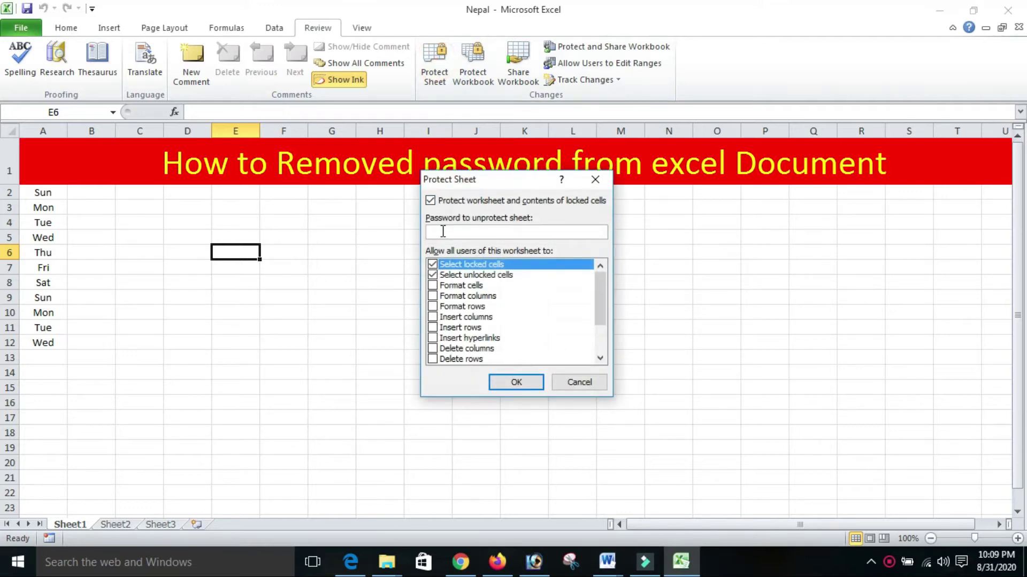
{"action": "left_click", "coordinate": [433, 285]}
{"action": "left_click", "coordinate": [433, 295]}
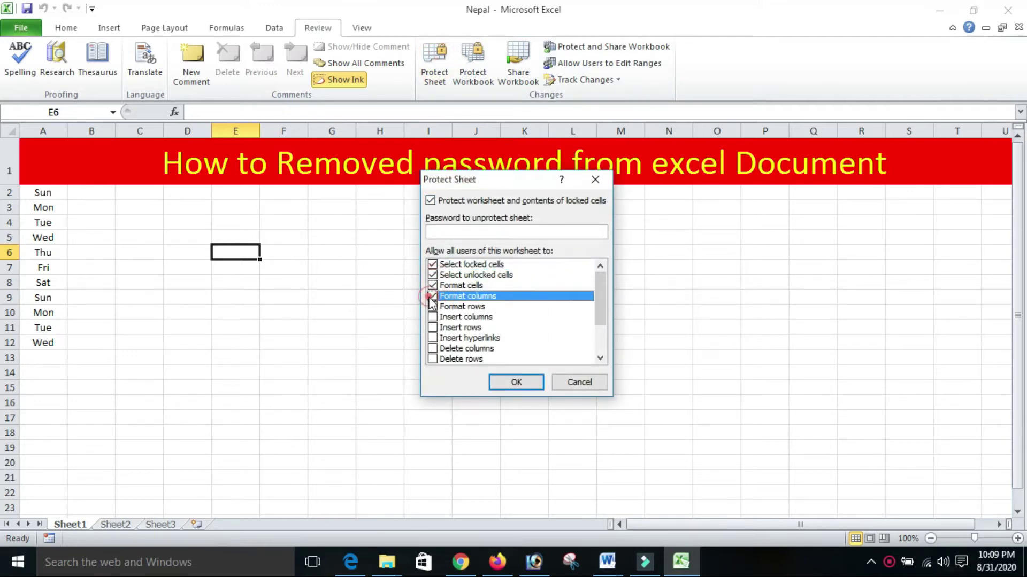
{"action": "left_click", "coordinate": [433, 286]}
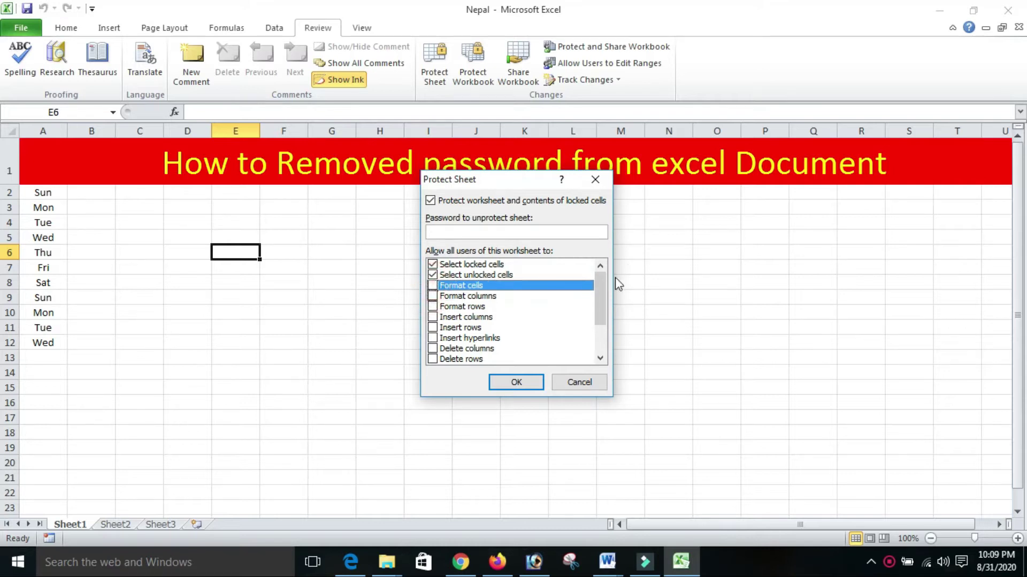
{"action": "mouse_move", "coordinate": [602, 284]}
{"action": "left_mouse_down"}
{"action": "mouse_move", "coordinate": [605, 302]}
{"action": "mouse_move", "coordinate": [605, 287]}
{"action": "left_mouse_up"}
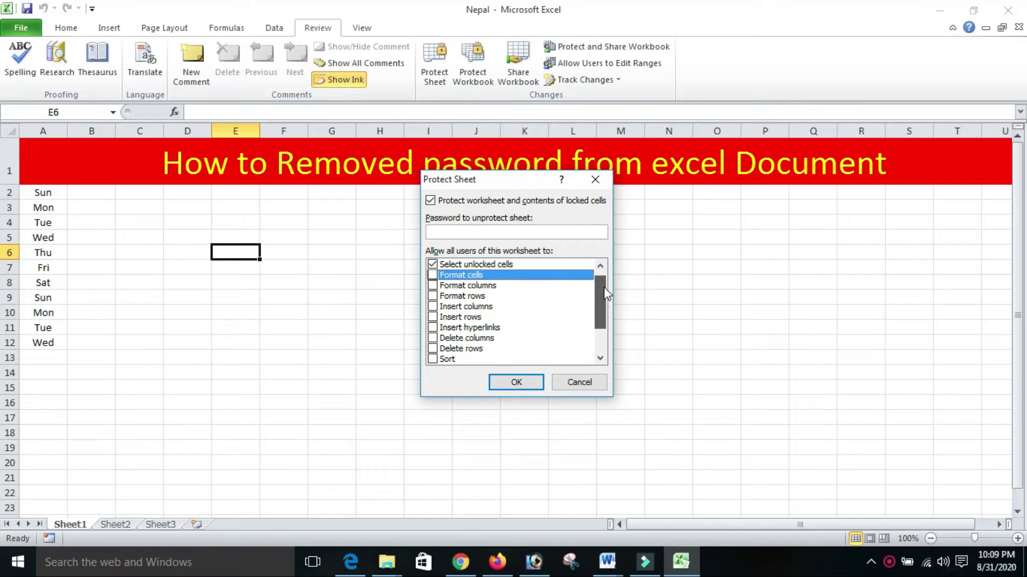
{"action": "left_click", "coordinate": [432, 275]}
Step: Enter and confirm the protection password, then verify cell I6 refuses edits
{"action": "left_click", "coordinate": [475, 235]}
{"action": "left_click", "coordinate": [517, 383]}
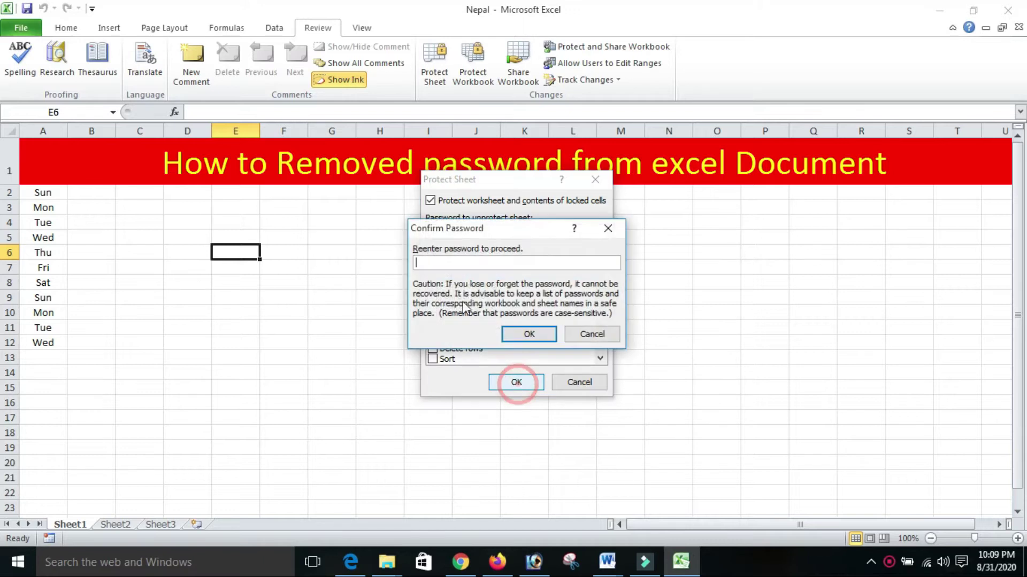
{"action": "left_click", "coordinate": [449, 260]}
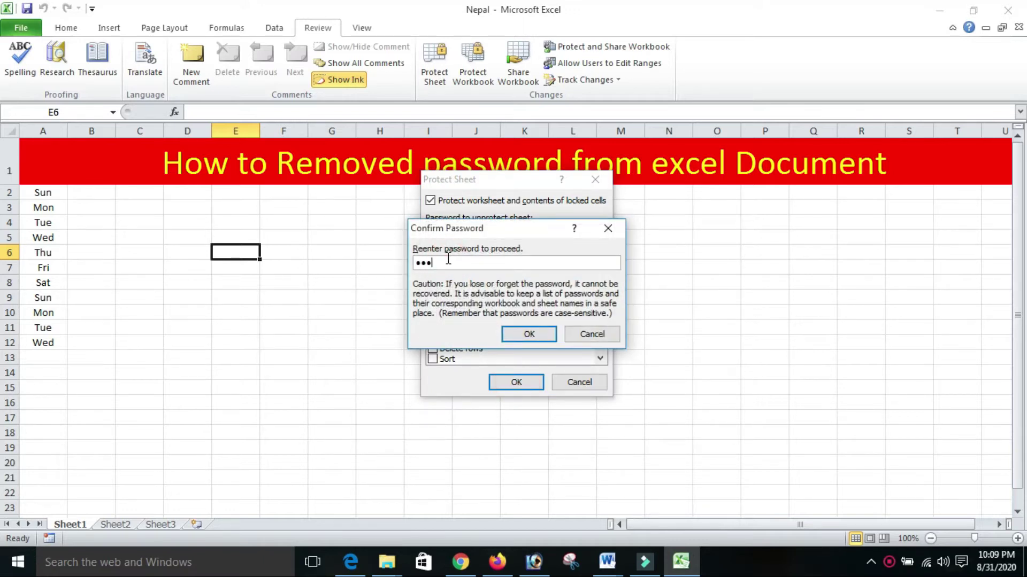
{"action": "left_click", "coordinate": [534, 335]}
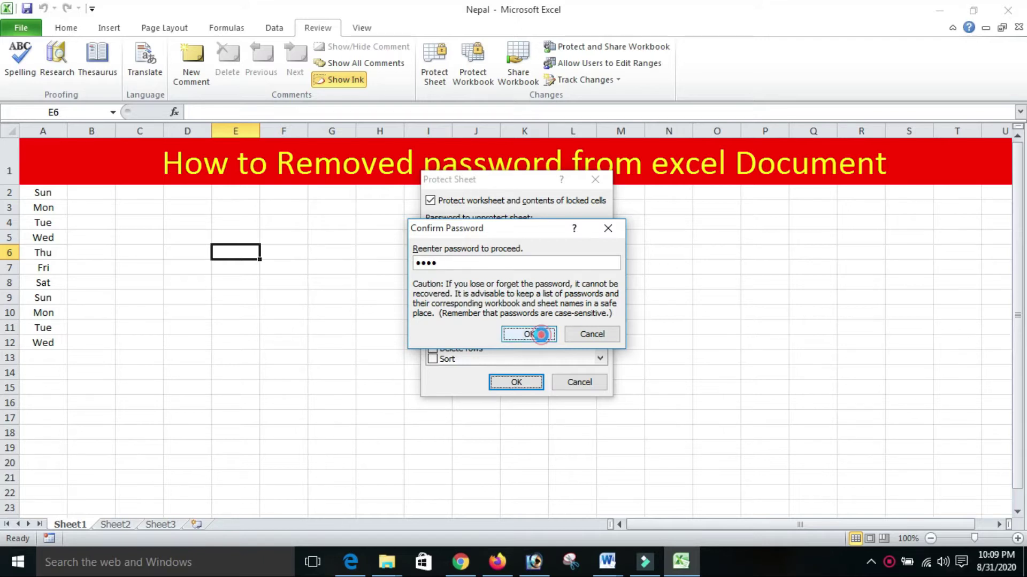
{"action": "double_click", "coordinate": [434, 256]}
{"action": "left_click", "coordinate": [517, 326]}
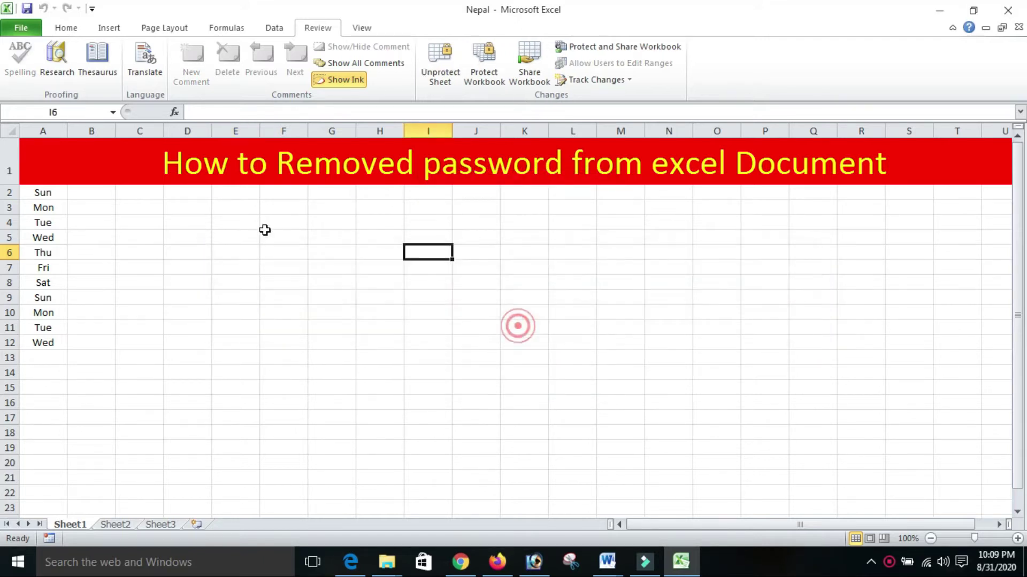
Step: Return to the Home tab, save the workbook, and confirm cell L6 is still locked
{"action": "left_click", "coordinate": [66, 27]}
{"action": "left_click", "coordinate": [27, 9]}
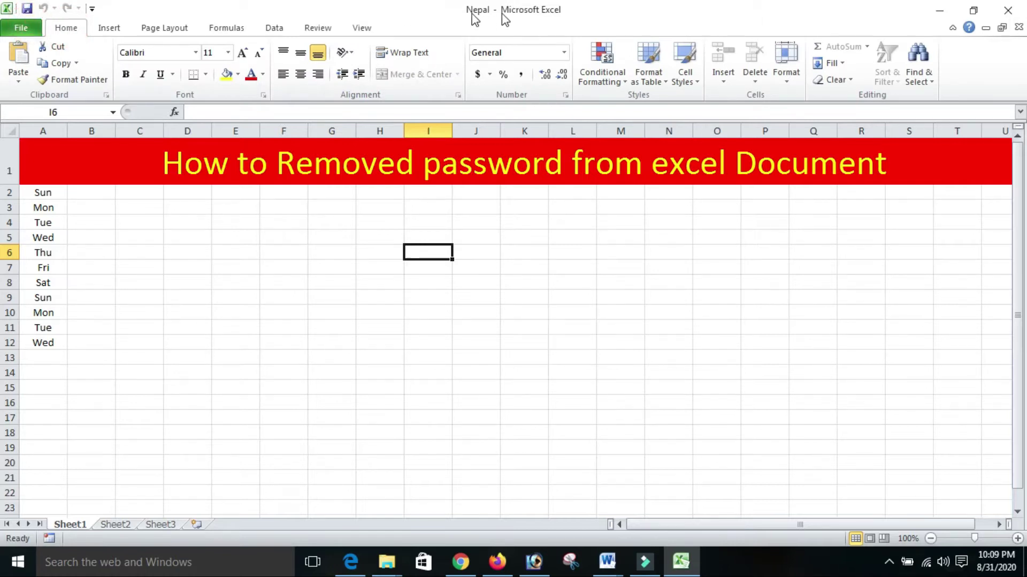
{"action": "left_click", "coordinate": [973, 10]}
{"action": "left_click_drag", "start_coordinate": [506, 9], "coordinate": [770, 142]}
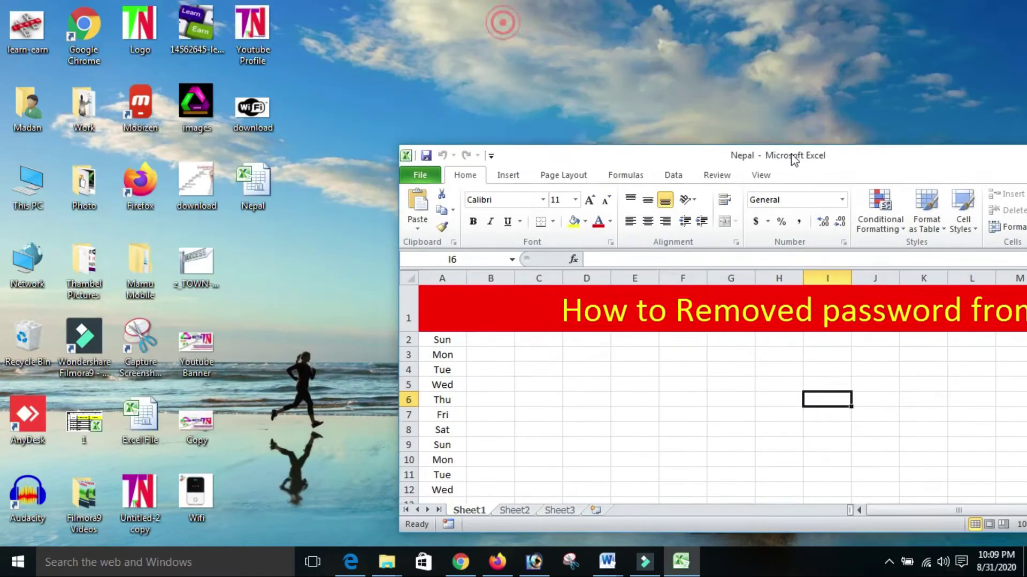
{"action": "double_click", "coordinate": [873, 140]}
{"action": "left_click", "coordinate": [574, 256]}
{"action": "double_click", "coordinate": [574, 256]}
{"action": "left_click", "coordinate": [527, 328]}
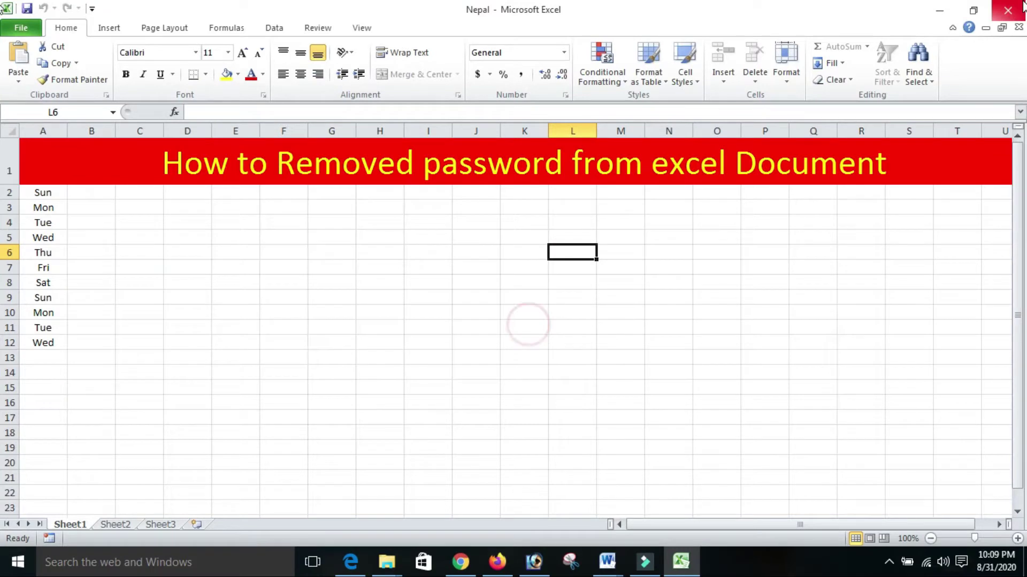
Step: Close Excel, reopen the Nepal workbook, and confirm cell I6 still refuses edits
{"action": "left_click", "coordinate": [1007, 10]}
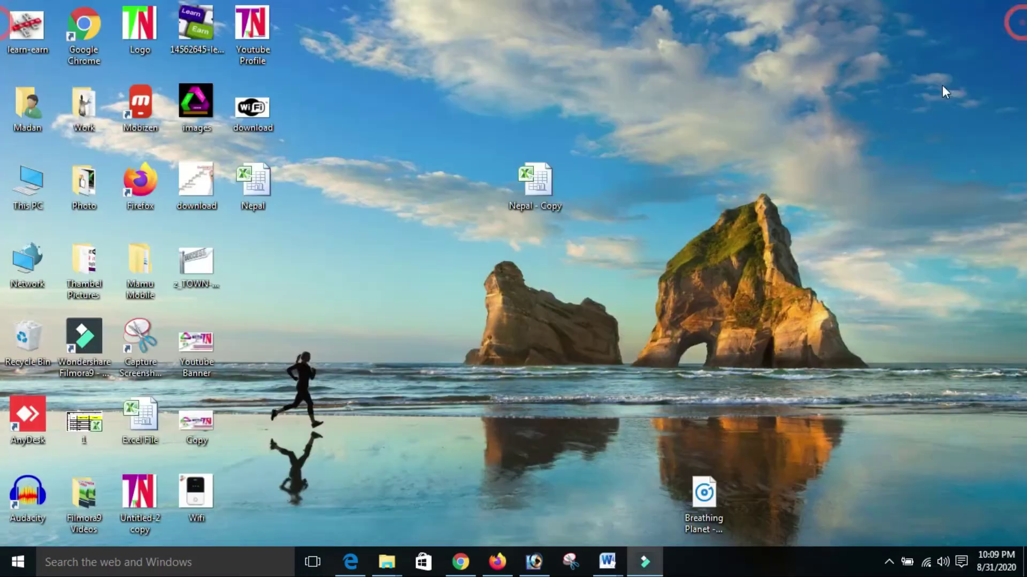
{"action": "double_click", "coordinate": [270, 190]}
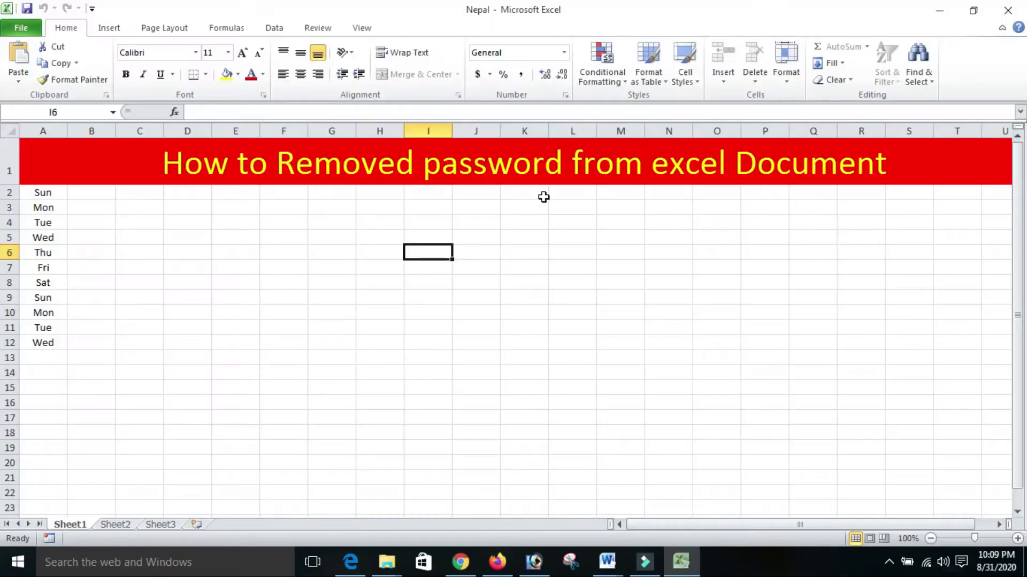
{"action": "double_click", "coordinate": [428, 253]}
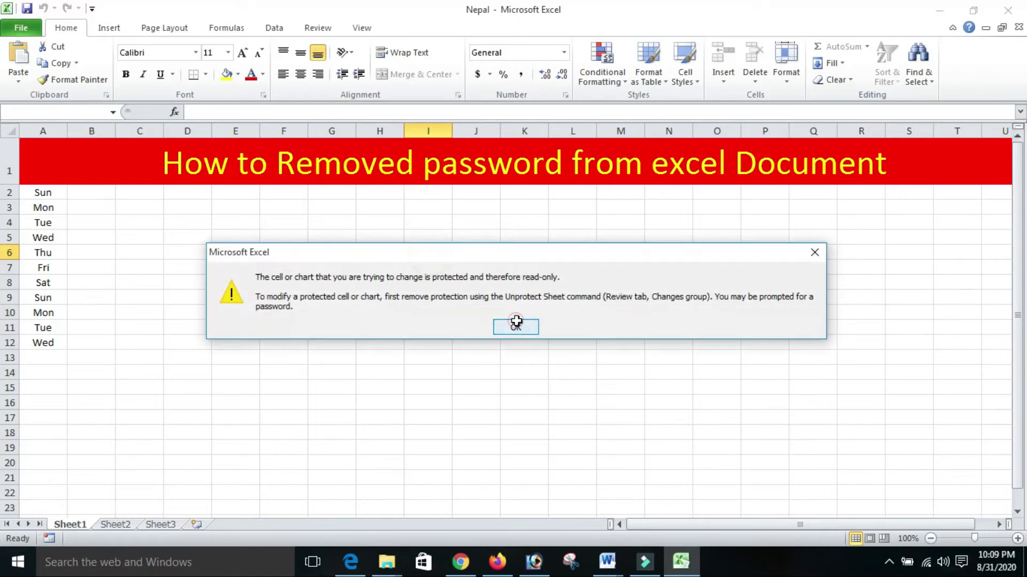
{"action": "left_click", "coordinate": [516, 324]}
Step: Bring up the Unprotect Sheet prompt, cancel it, and return to Home
{"action": "left_click", "coordinate": [321, 31]}
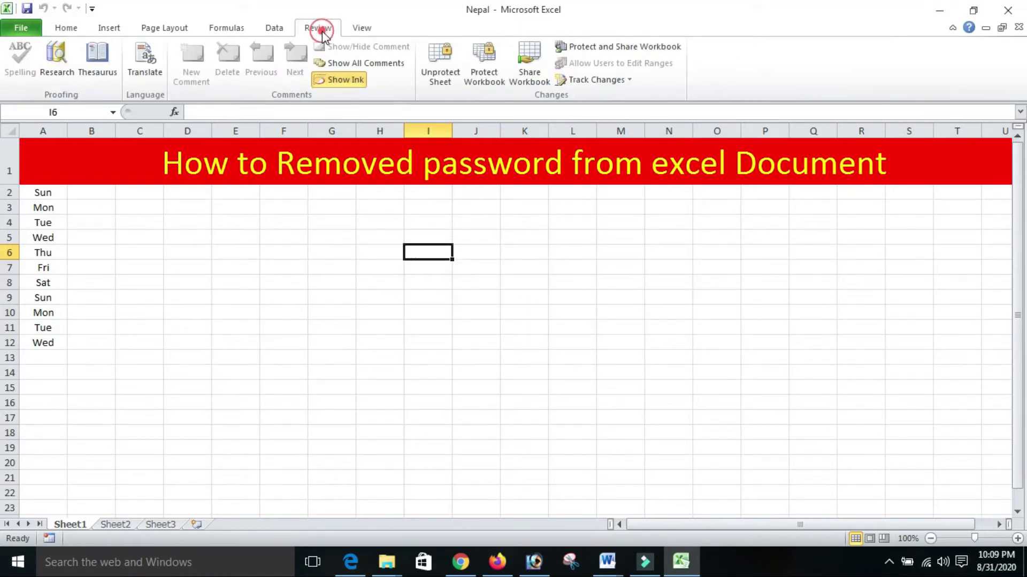
{"action": "left_click", "coordinate": [441, 61]}
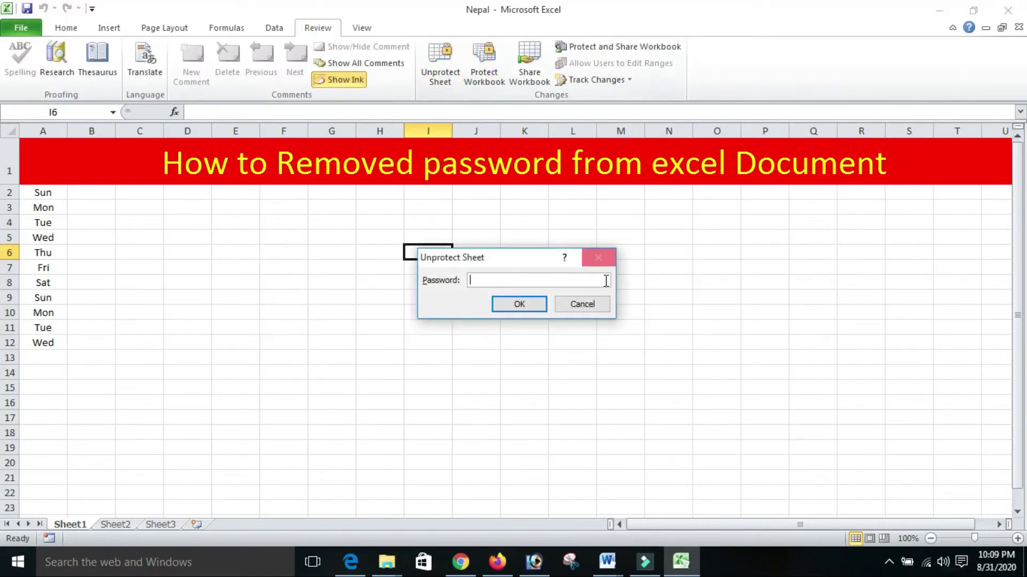
{"action": "left_click", "coordinate": [582, 304]}
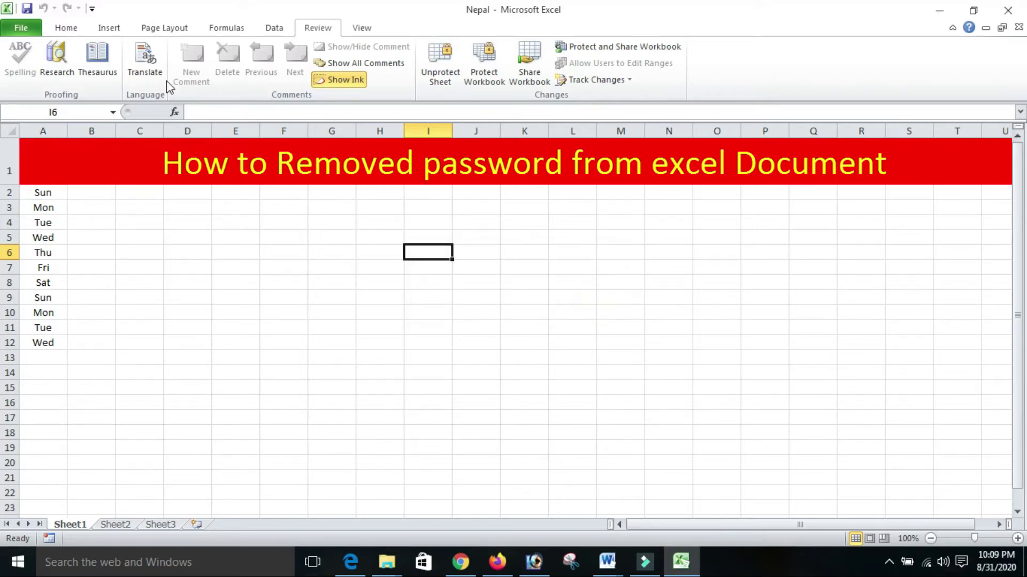
{"action": "left_click", "coordinate": [66, 27]}
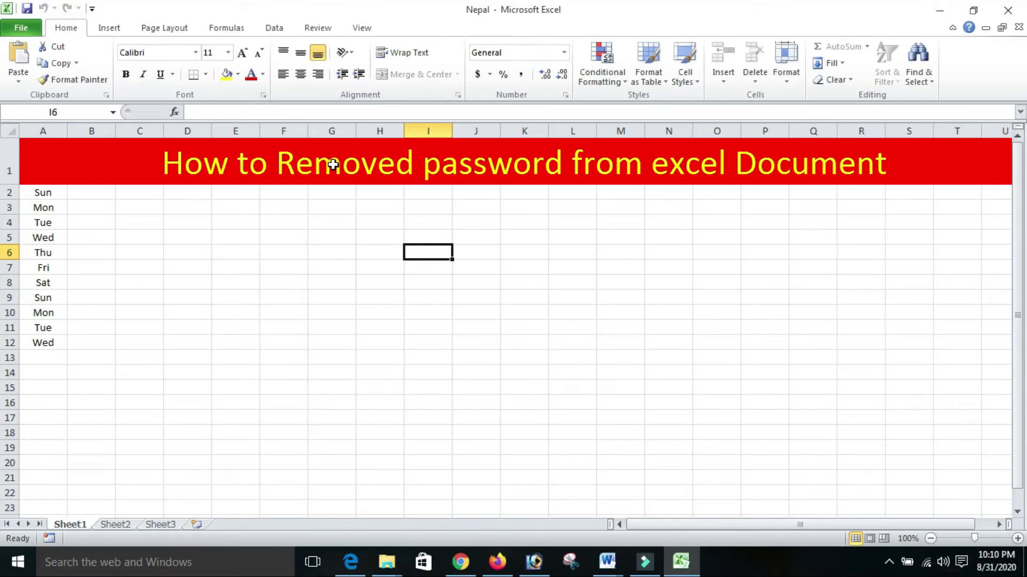
Step: Close the workbook and launch Control Panel by searching 'contr' from Start
{"action": "left_click", "coordinate": [1008, 11]}
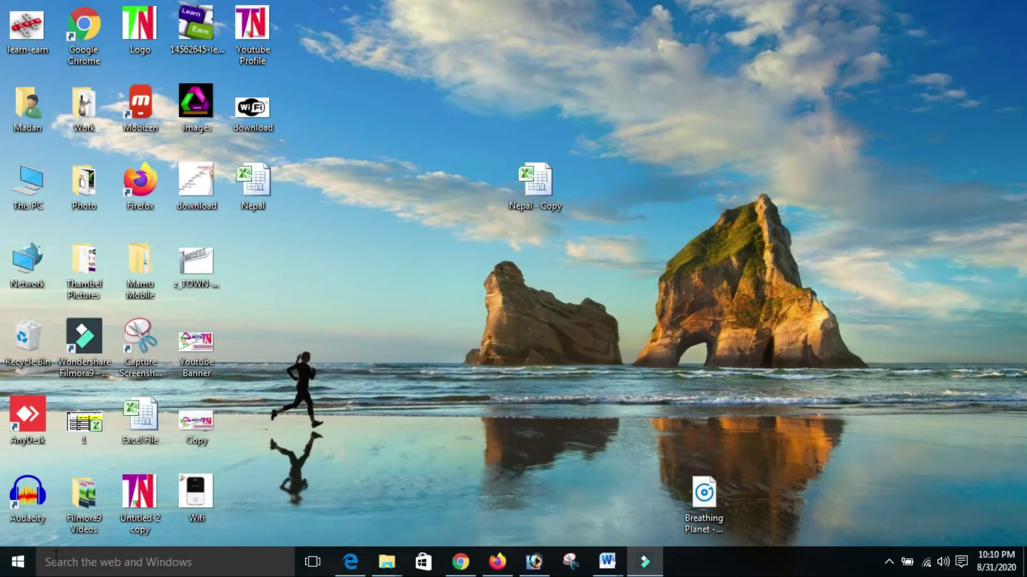
{"action": "left_click", "coordinate": [11, 571]}
{"action": "left_click", "coordinate": [98, 563]}
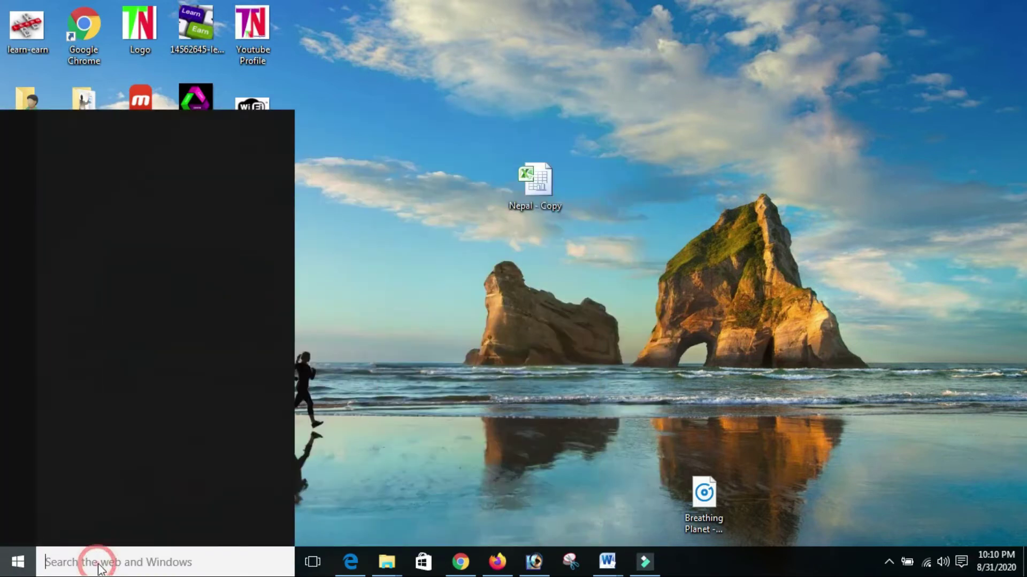
{"action": "type", "text": "contr"}
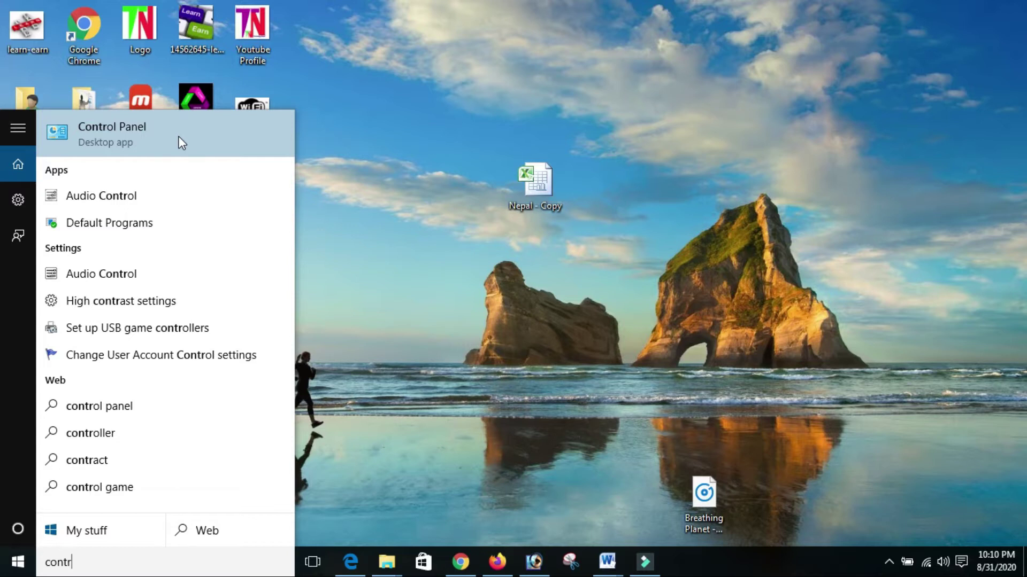
{"action": "left_click", "coordinate": [178, 136]}
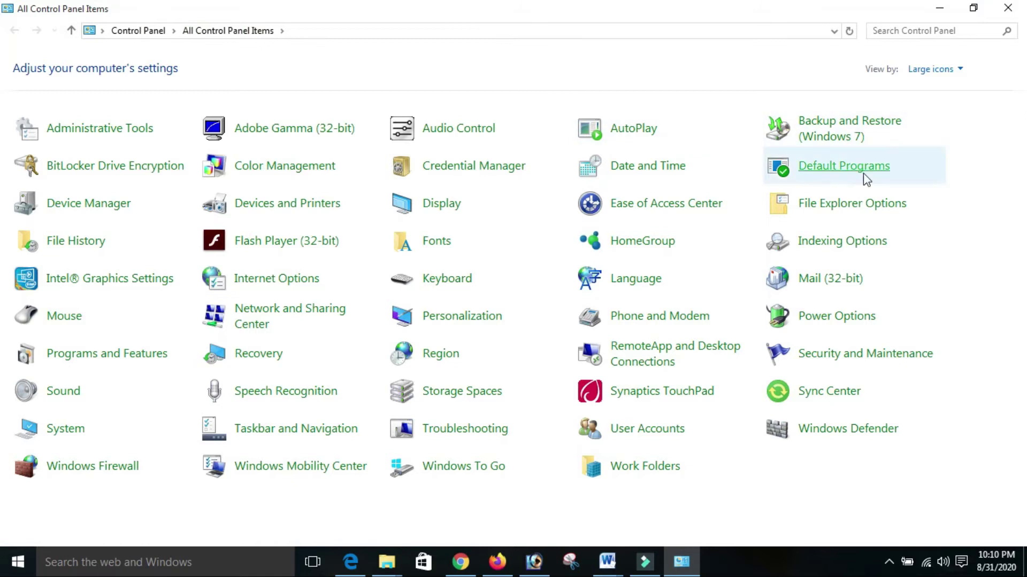
{"action": "left_click", "coordinate": [841, 213]}
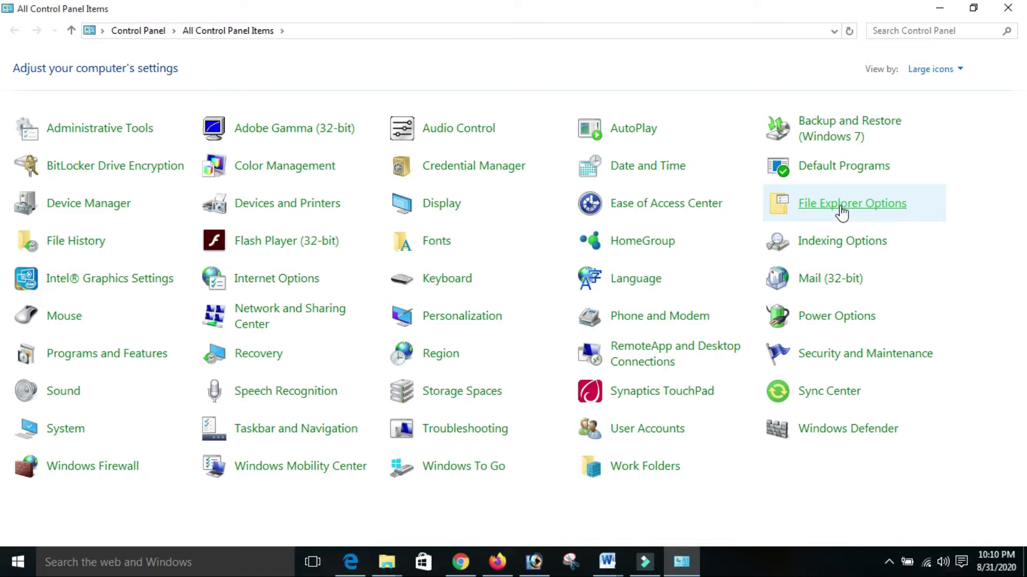
Step: Uncheck 'Hide extensions for known file types' in File Explorer Options, apply, and close Control Panel
{"action": "left_click", "coordinate": [841, 212]}
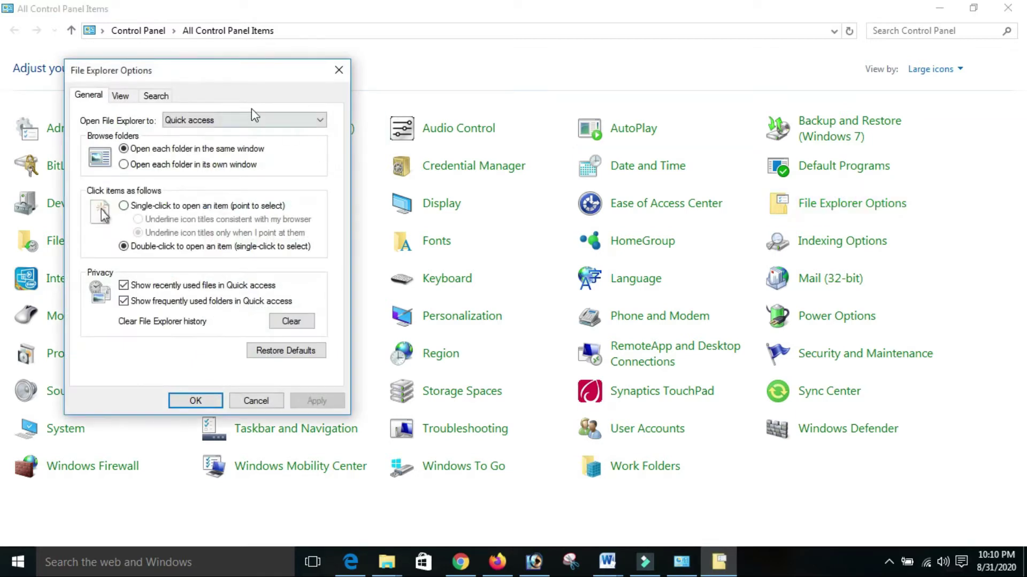
{"action": "left_click_drag", "start_coordinate": [244, 68], "coordinate": [428, 55]}
{"action": "left_click", "coordinate": [306, 81]}
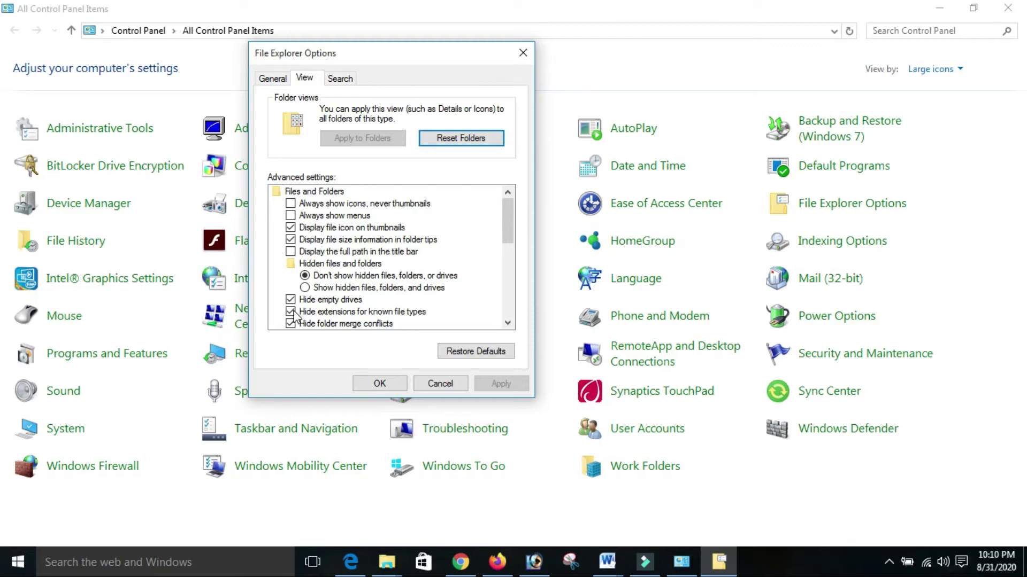
{"action": "left_click", "coordinate": [291, 312]}
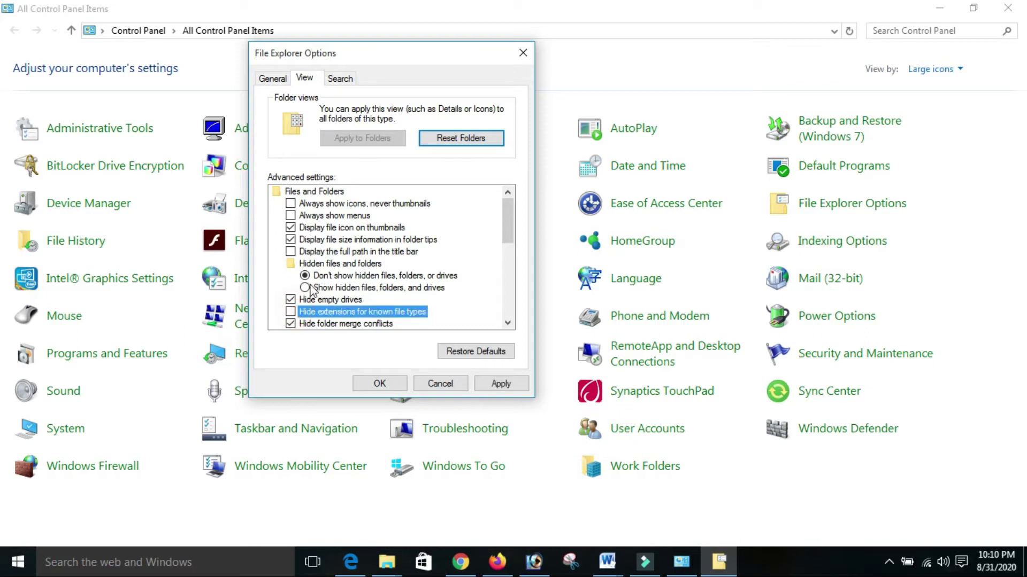
{"action": "left_click", "coordinate": [490, 383]}
{"action": "left_click", "coordinate": [395, 384]}
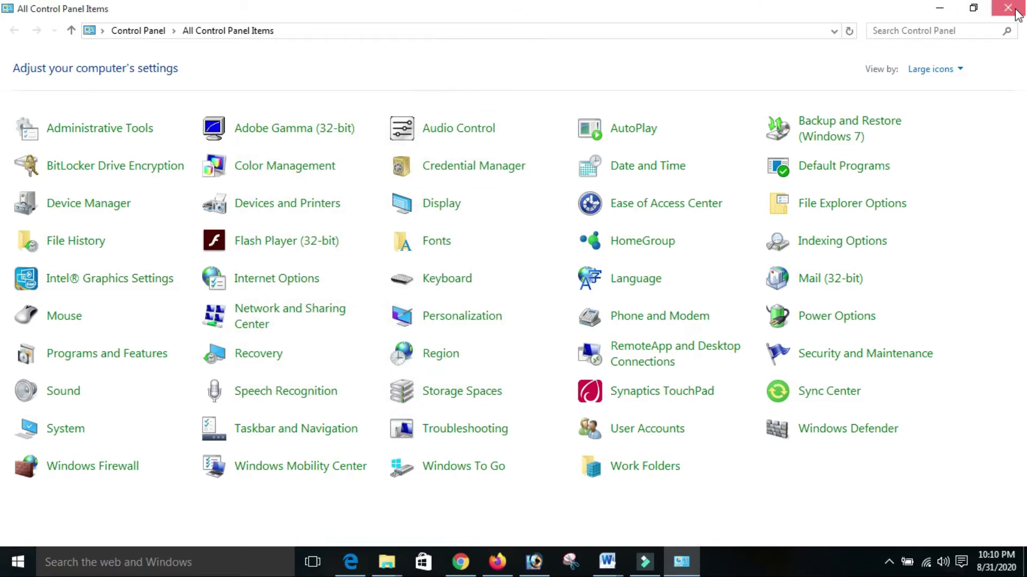
{"action": "left_click", "coordinate": [1007, 8]}
{"action": "left_click", "coordinate": [258, 187]}
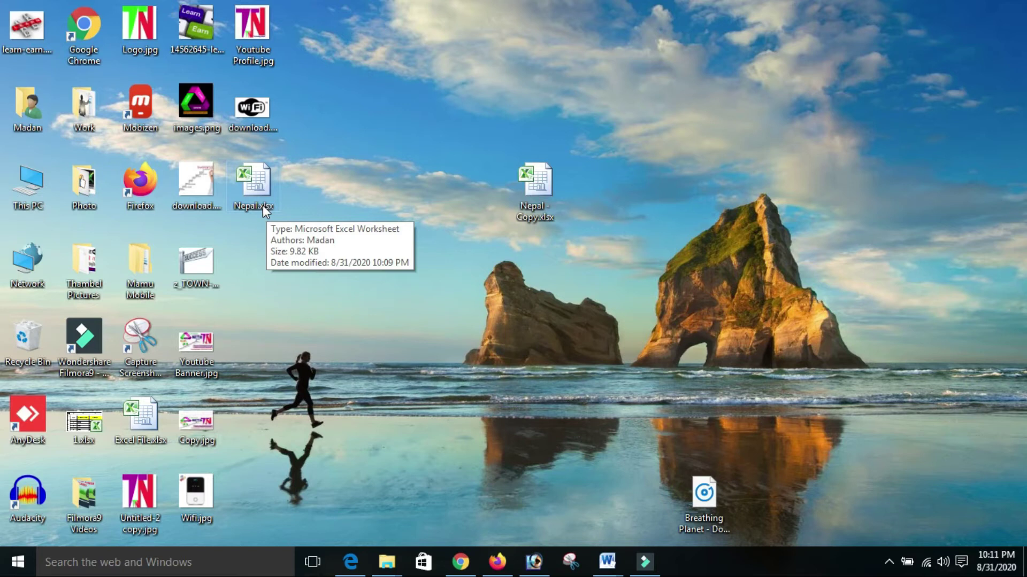
Step: Rename Nepal.xlsx to Nepal.zip and accept the extension-change warning
{"action": "right_click", "coordinate": [263, 201]}
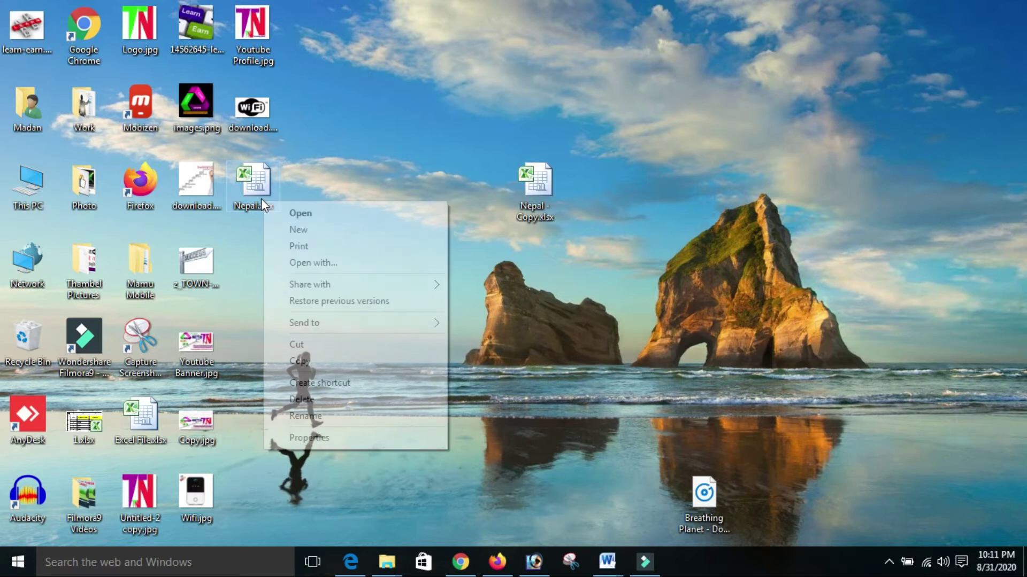
{"action": "left_click", "coordinate": [305, 416]}
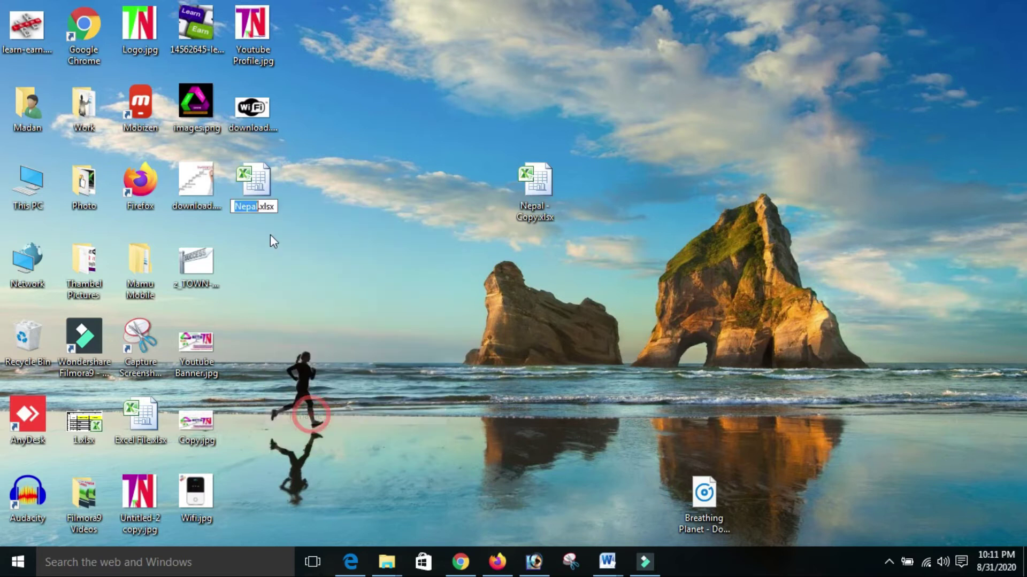
{"action": "left_click", "coordinate": [282, 203]}
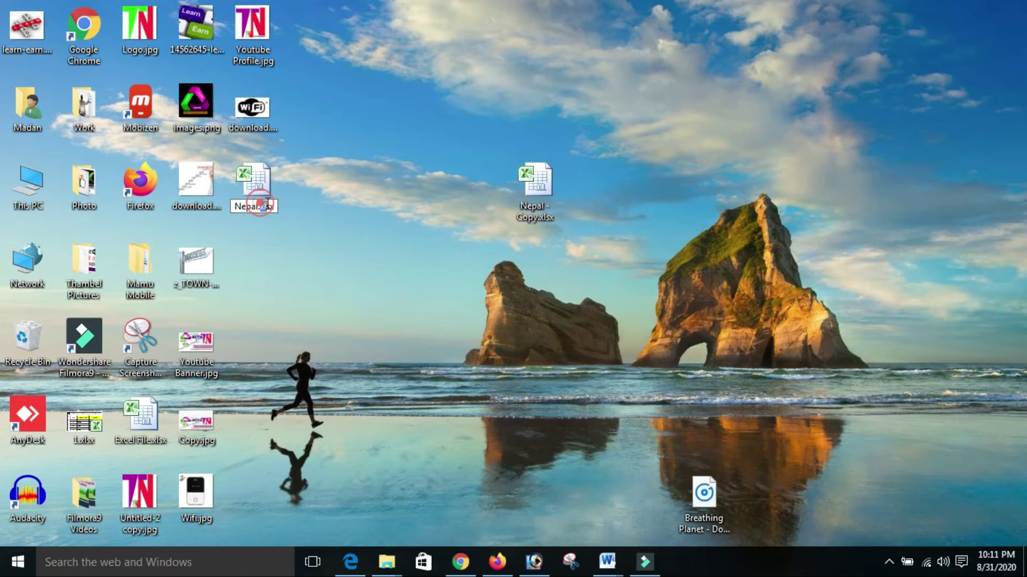
{"action": "right_click", "coordinate": [235, 206]}
{"action": "left_click", "coordinate": [364, 417]}
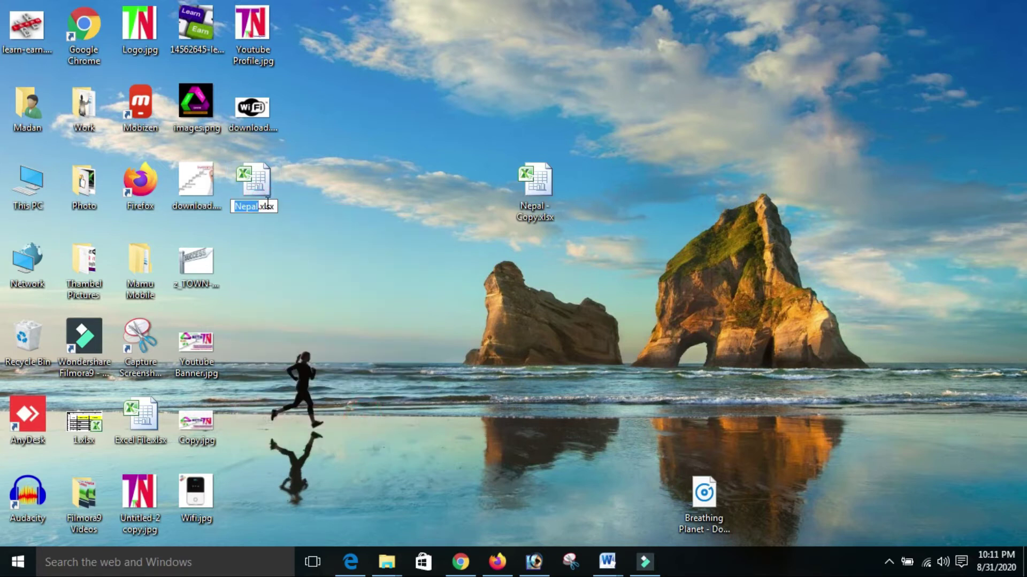
{"action": "key", "text": "Right"}
{"action": "key", "text": "BackSpace"}
{"action": "key", "text": "BackSpace"}
{"action": "key", "text": "BackSpace"}
{"action": "key", "text": "BackSpace"}
{"action": "type", "text": "zip"}
{"action": "key", "text": "Return"}
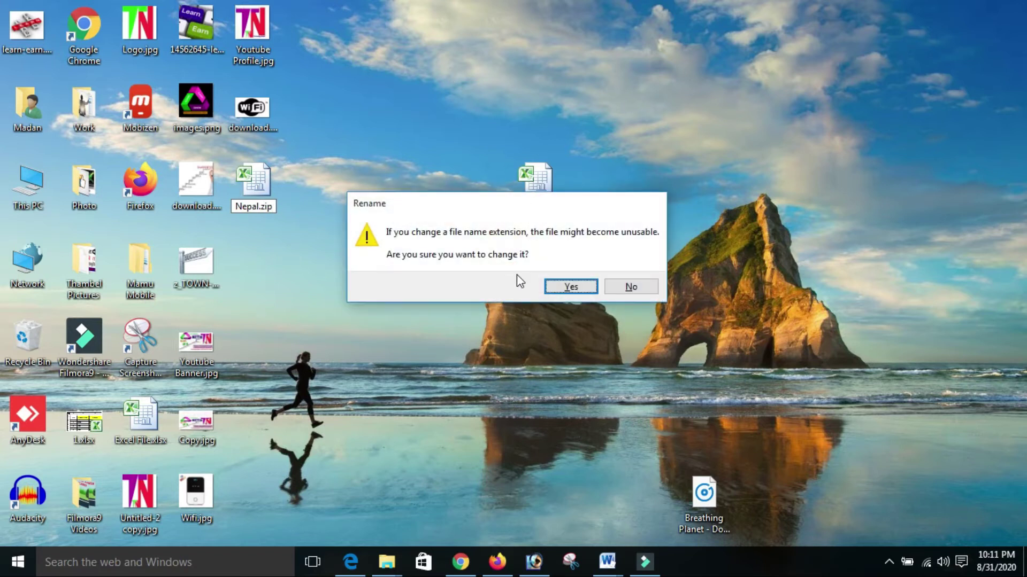
{"action": "left_click", "coordinate": [556, 288]}
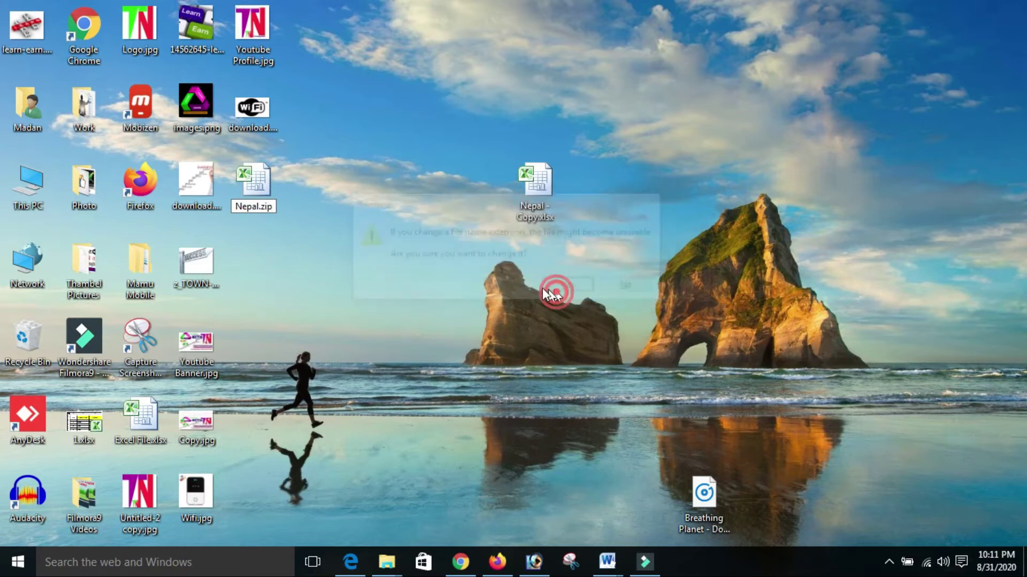
Step: Extract All from Nepal.zip into the default Nepal folder
{"action": "right_click", "coordinate": [258, 176]}
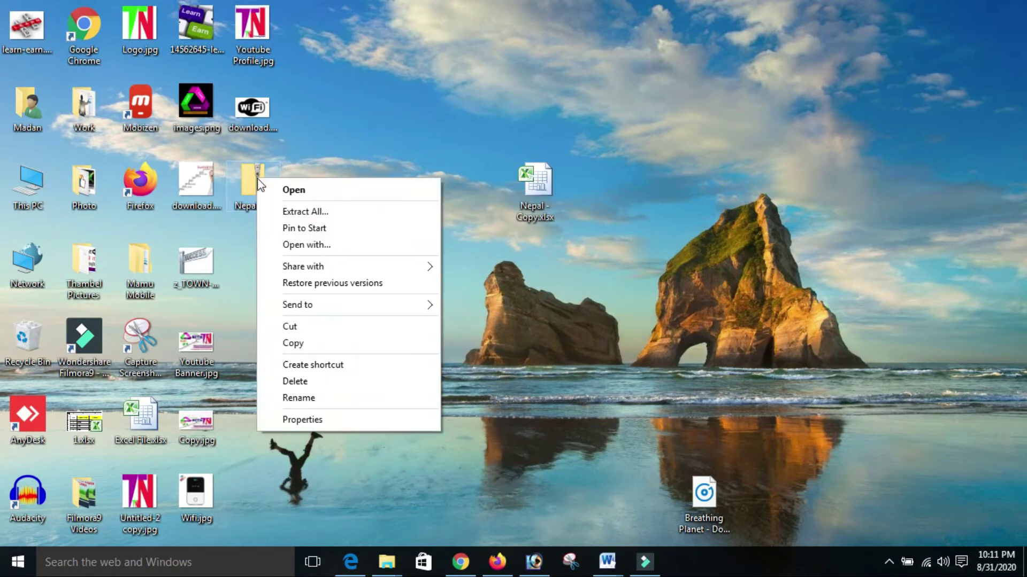
{"action": "left_click", "coordinate": [327, 212]}
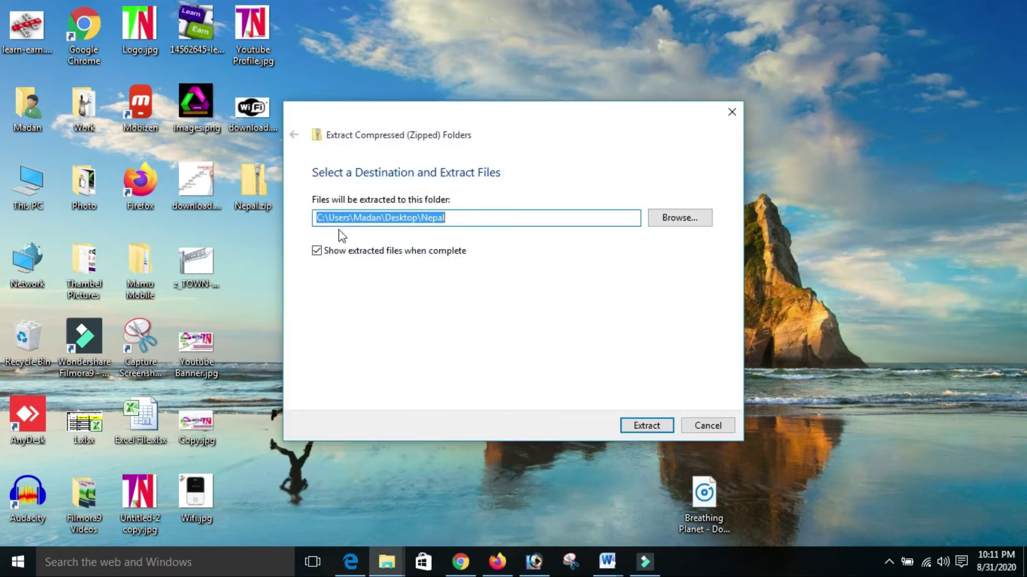
{"action": "left_click", "coordinate": [679, 227]}
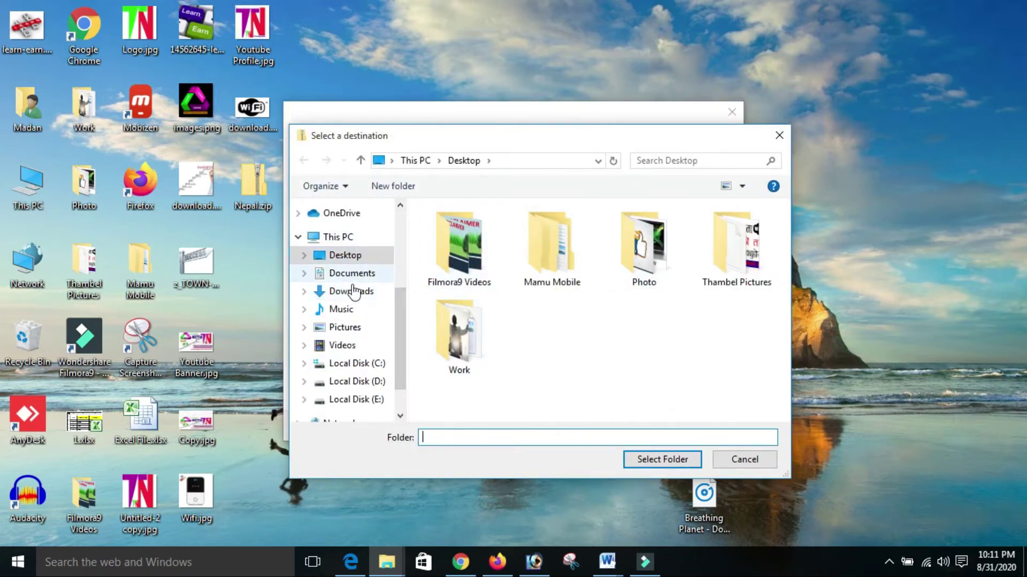
{"action": "left_click", "coordinate": [777, 140]}
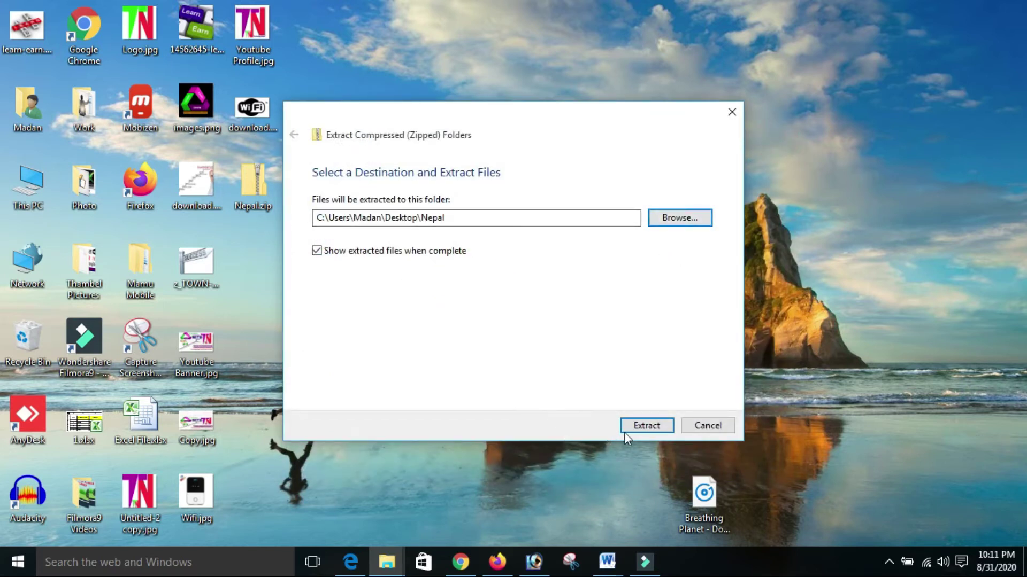
{"action": "left_click", "coordinate": [658, 431]}
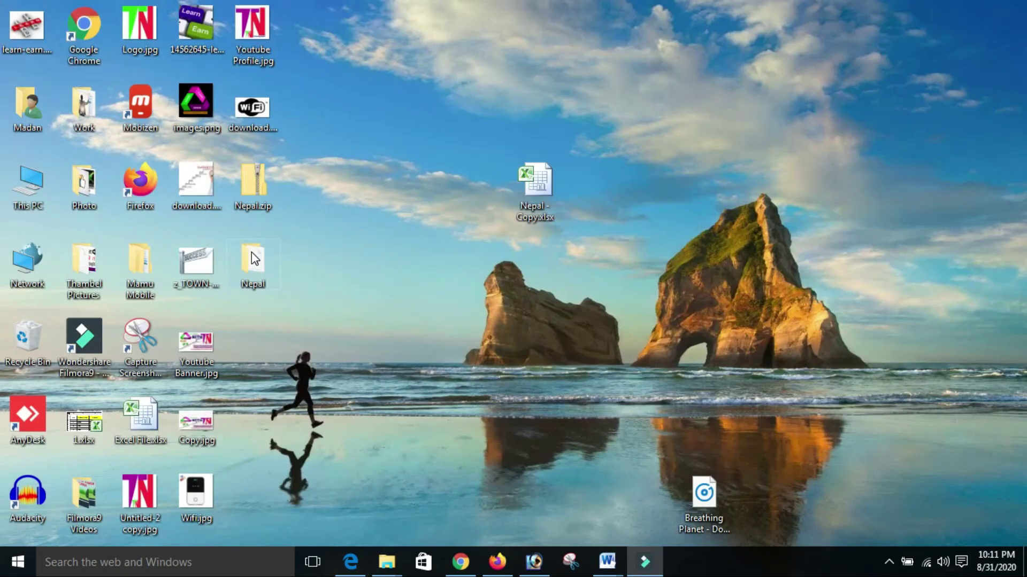
Step: Open the Nepal folder, then xl > worksheets, and clear the file selection
{"action": "left_click", "coordinate": [251, 252]}
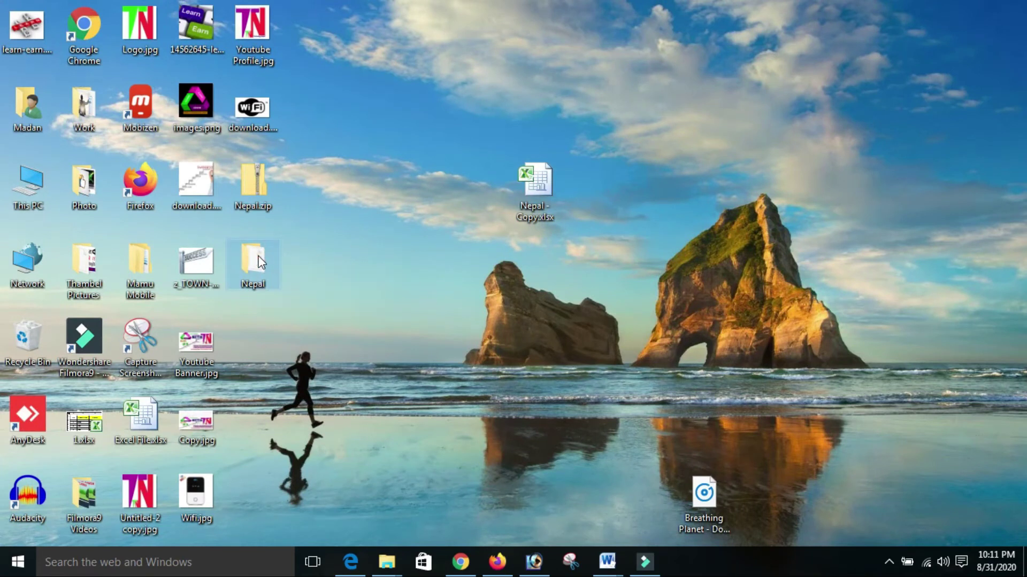
{"action": "double_click", "coordinate": [260, 262]}
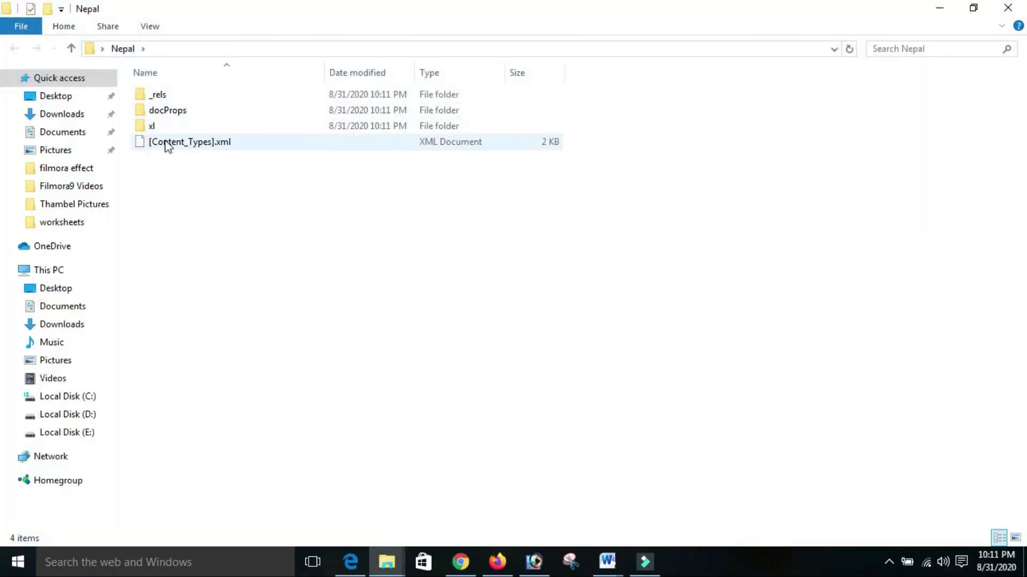
{"action": "mouse_move", "coordinate": [152, 127]}
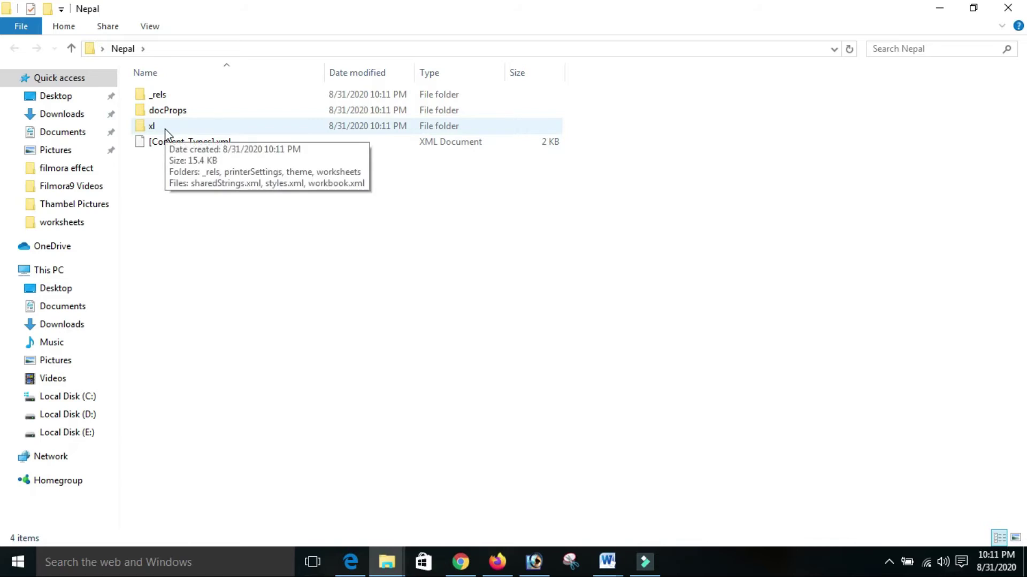
{"action": "double_click", "coordinate": [164, 129]}
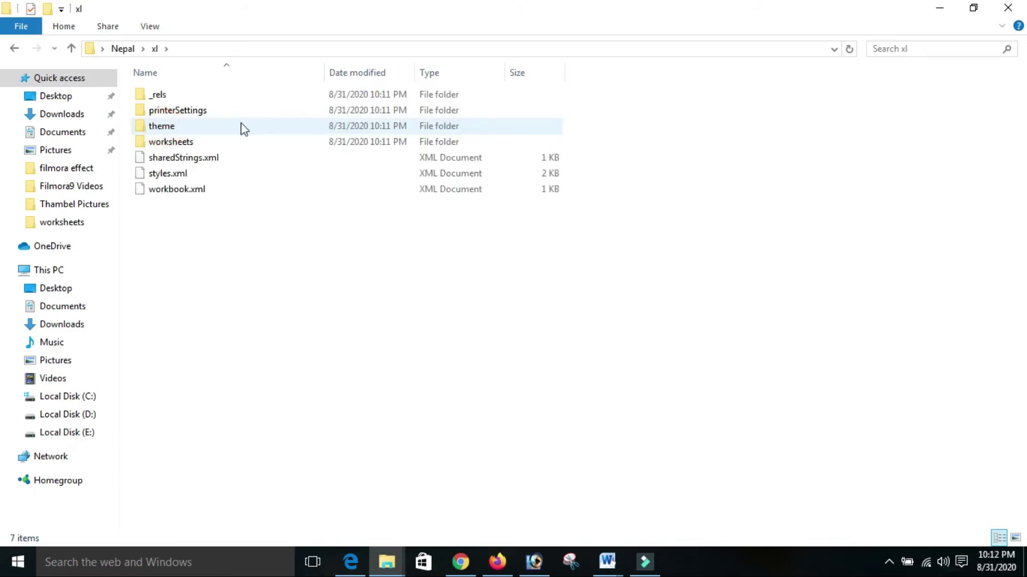
{"action": "right_click", "coordinate": [171, 146]}
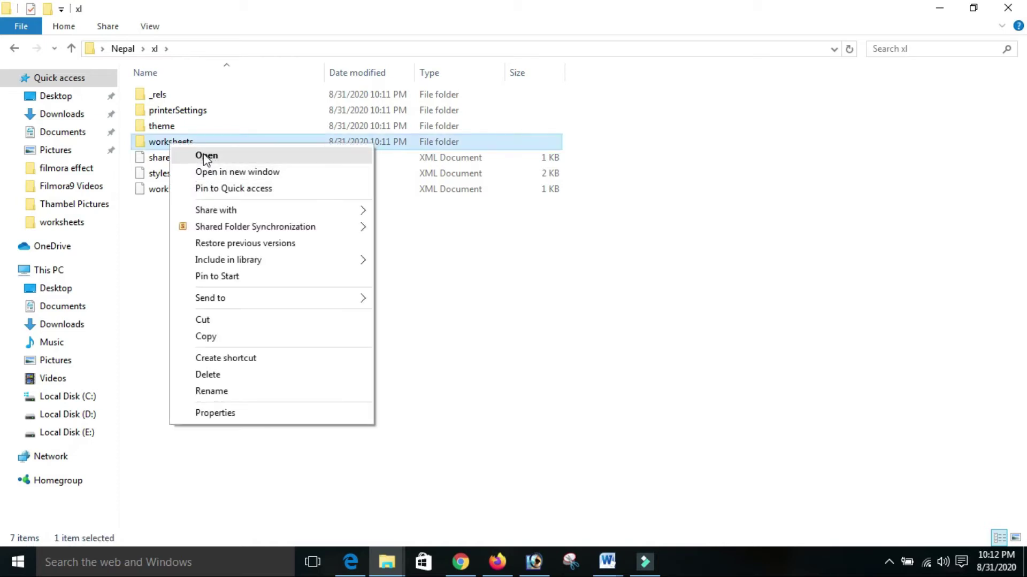
{"action": "left_click", "coordinate": [206, 157]}
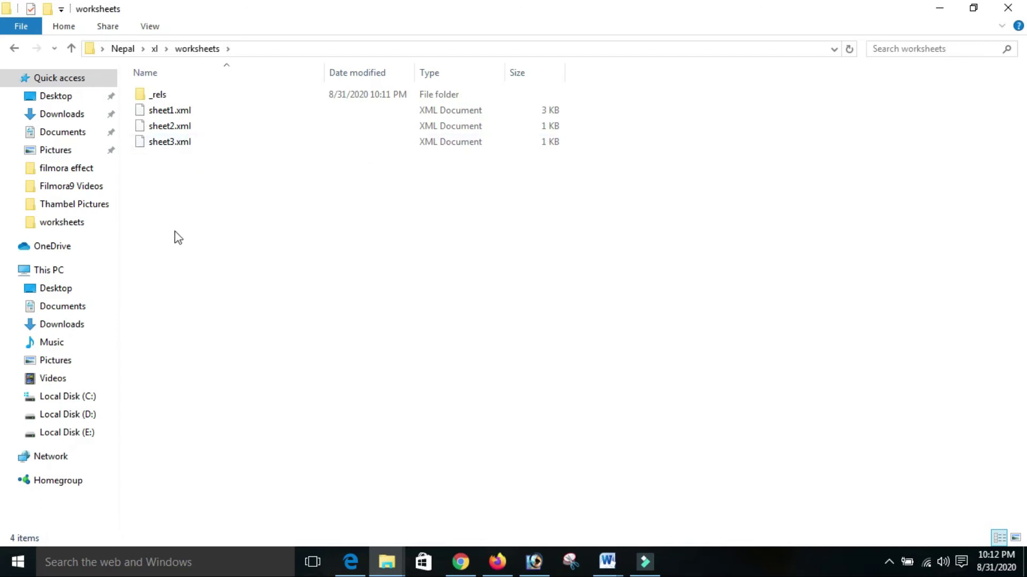
{"action": "left_click_drag", "start_coordinate": [162, 231], "coordinate": [167, 111]}
{"action": "left_click", "coordinate": [221, 225]}
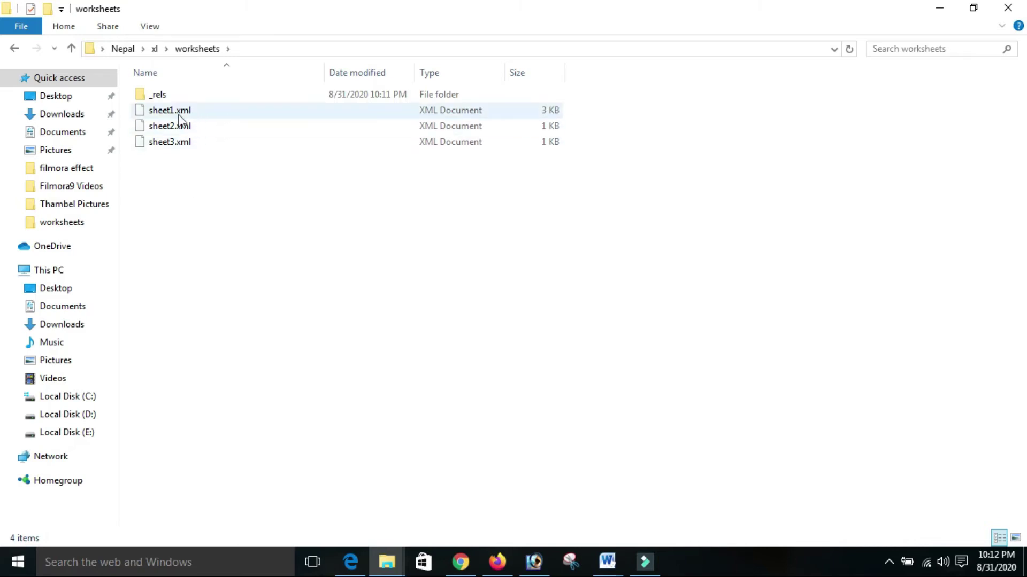
{"action": "mouse_move", "coordinate": [169, 110]}
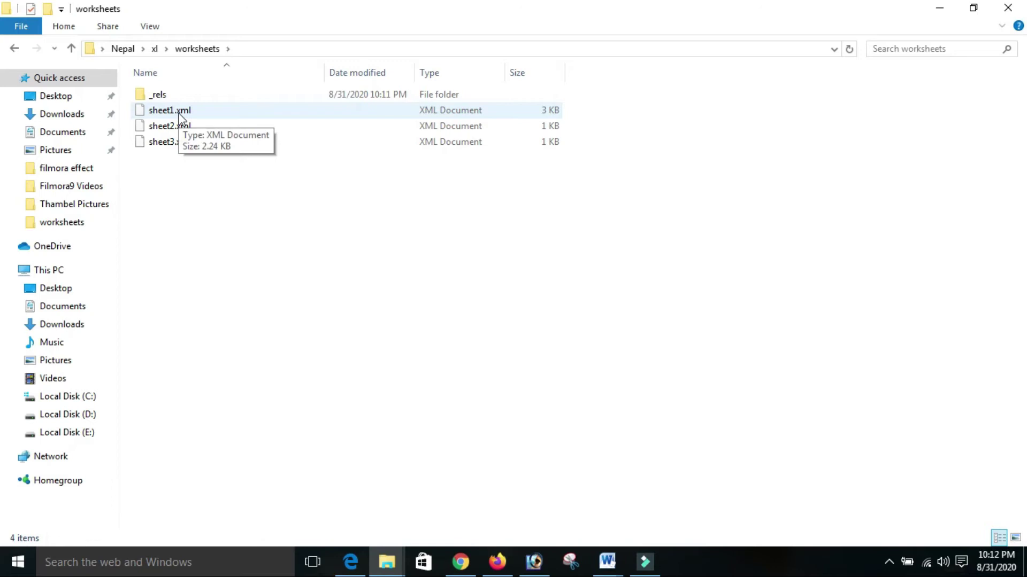
Step: Open sheet1.xml with WordPad and place the cursor in its XML text
{"action": "right_click", "coordinate": [179, 117]}
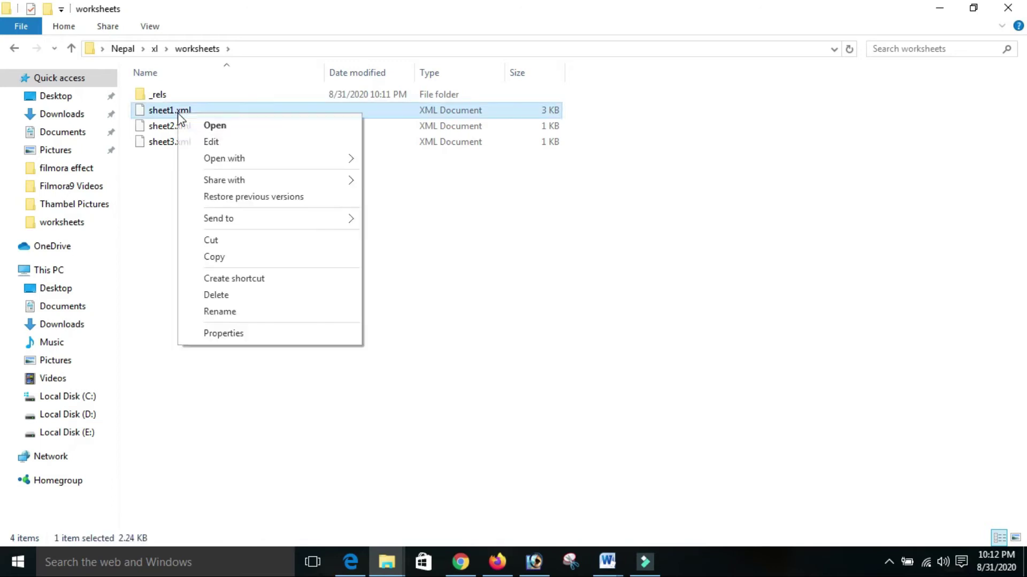
{"action": "mouse_move", "coordinate": [224, 159]}
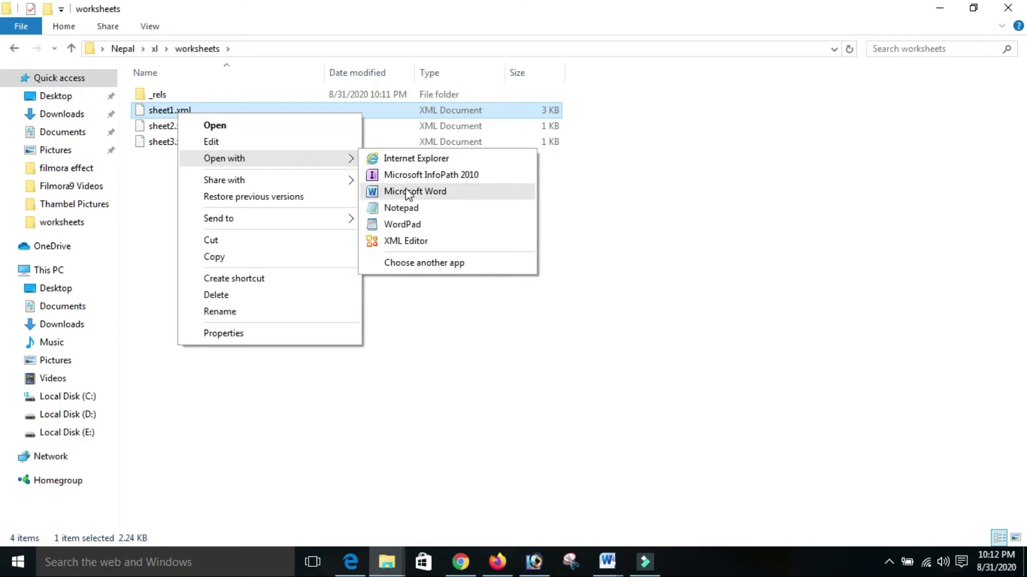
{"action": "left_click", "coordinate": [423, 226]}
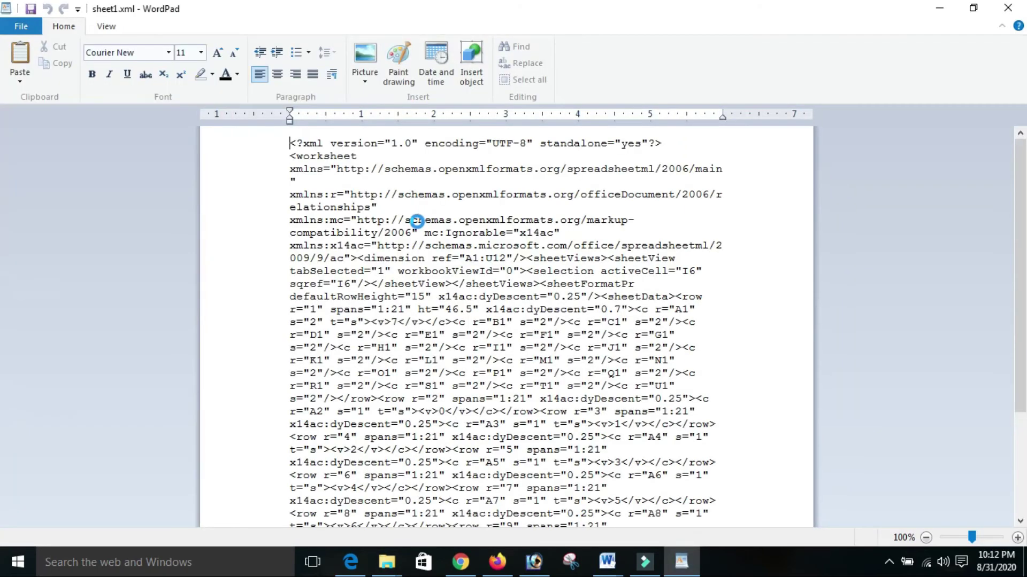
{"action": "left_click_drag", "start_coordinate": [1019, 184], "coordinate": [2, 211]}
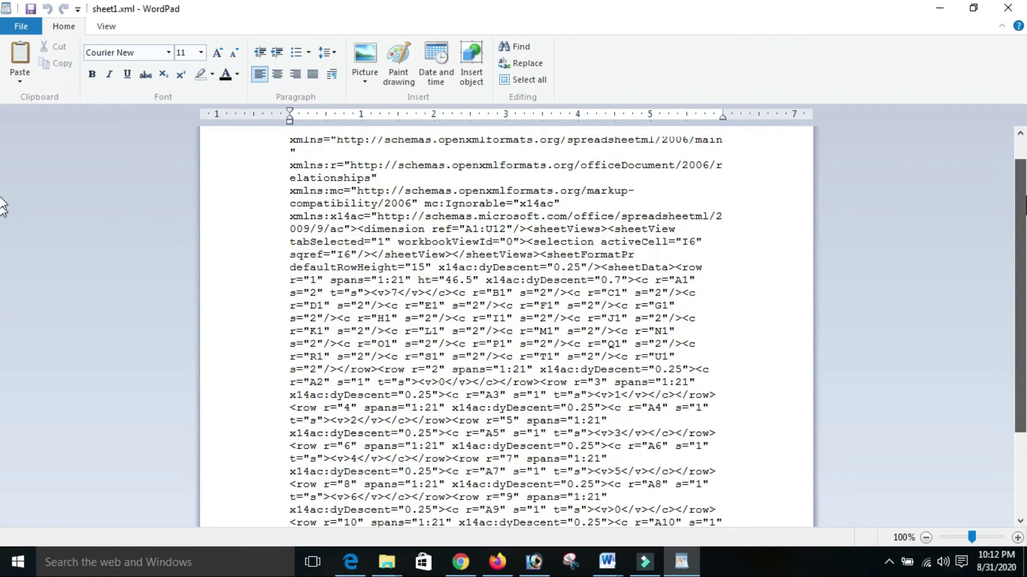
{"action": "mouse_move", "coordinate": [3, 211]}
{"action": "left_mouse_down"}
{"action": "mouse_move", "coordinate": [1014, 177]}
{"action": "mouse_move", "coordinate": [1021, 329]}
{"action": "mouse_move", "coordinate": [1003, 185]}
{"action": "left_mouse_up"}
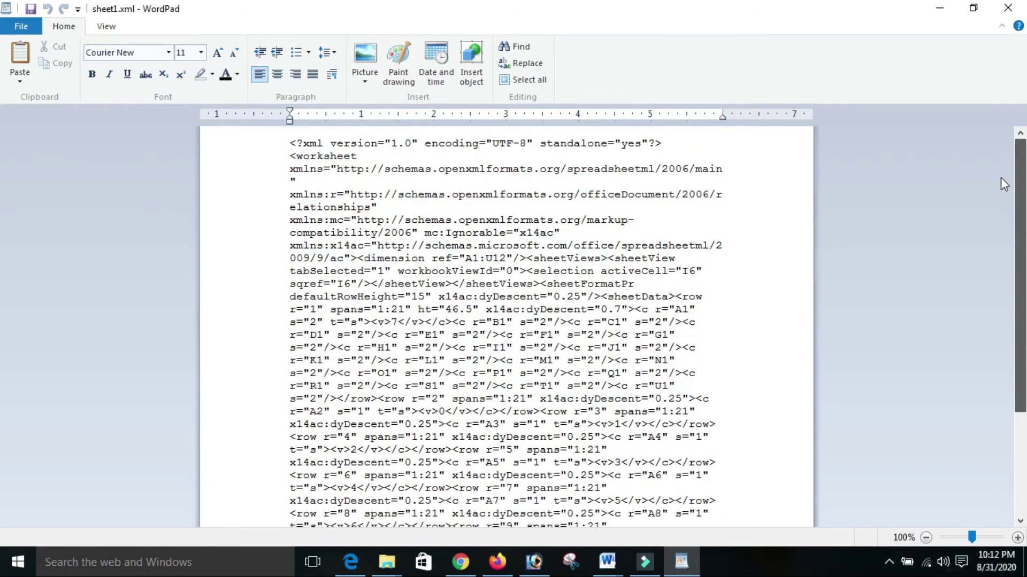
{"action": "mouse_move", "coordinate": [1003, 184]}
{"action": "left_mouse_down"}
{"action": "mouse_move", "coordinate": [1021, 276]}
{"action": "mouse_move", "coordinate": [1019, 166]}
{"action": "mouse_move", "coordinate": [1016, 297]}
{"action": "mouse_move", "coordinate": [1016, 172]}
{"action": "left_mouse_up"}
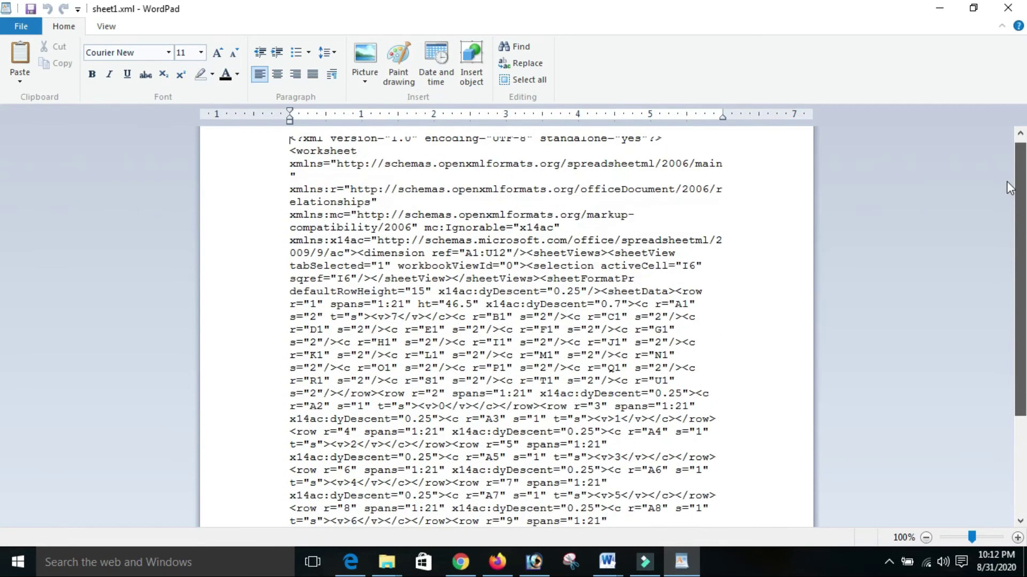
{"action": "left_click", "coordinate": [566, 197]}
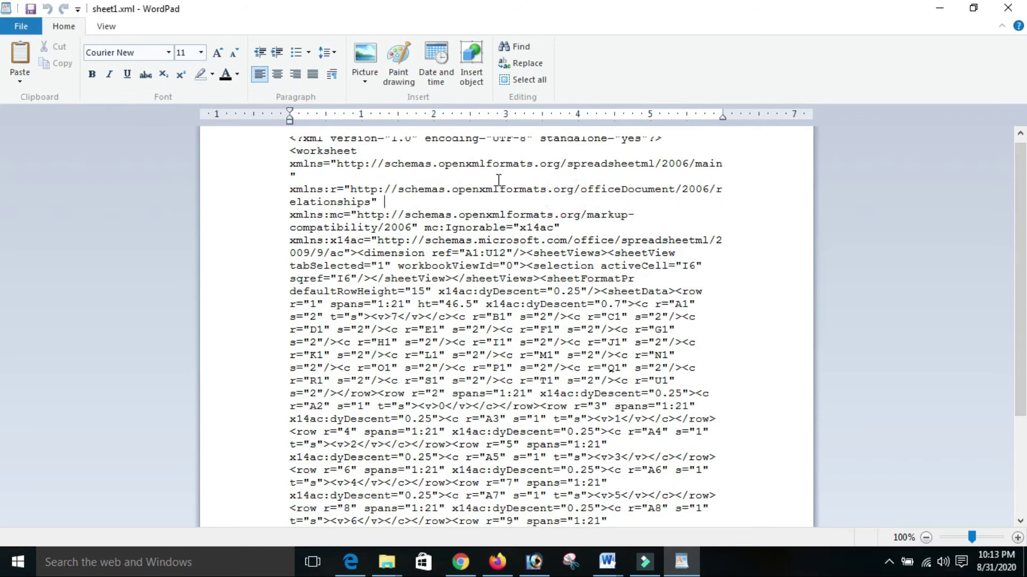
Step: Search sheet1.xml for 'protection' to reach the sheetProtection element
{"action": "key", "text": "ctrl+f"}
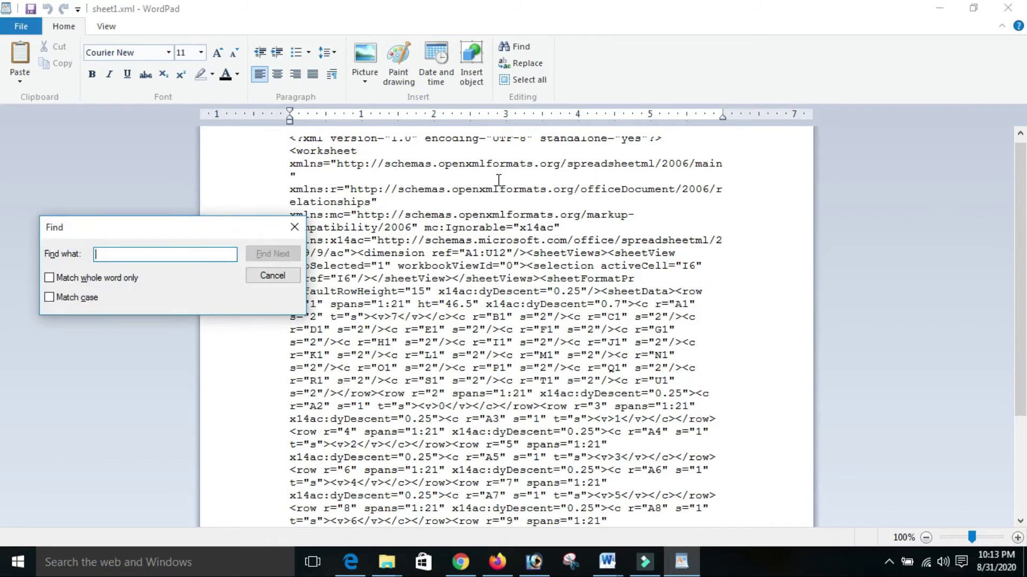
{"action": "left_click_drag", "start_coordinate": [150, 219], "coordinate": [630, 268]}
{"action": "left_click", "coordinate": [604, 297]}
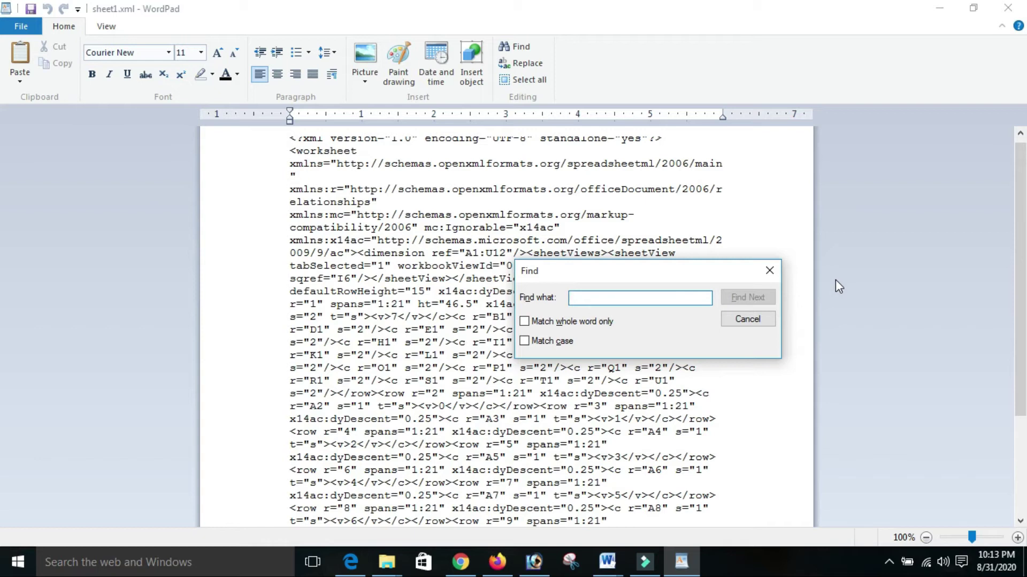
{"action": "type", "text": "protection"}
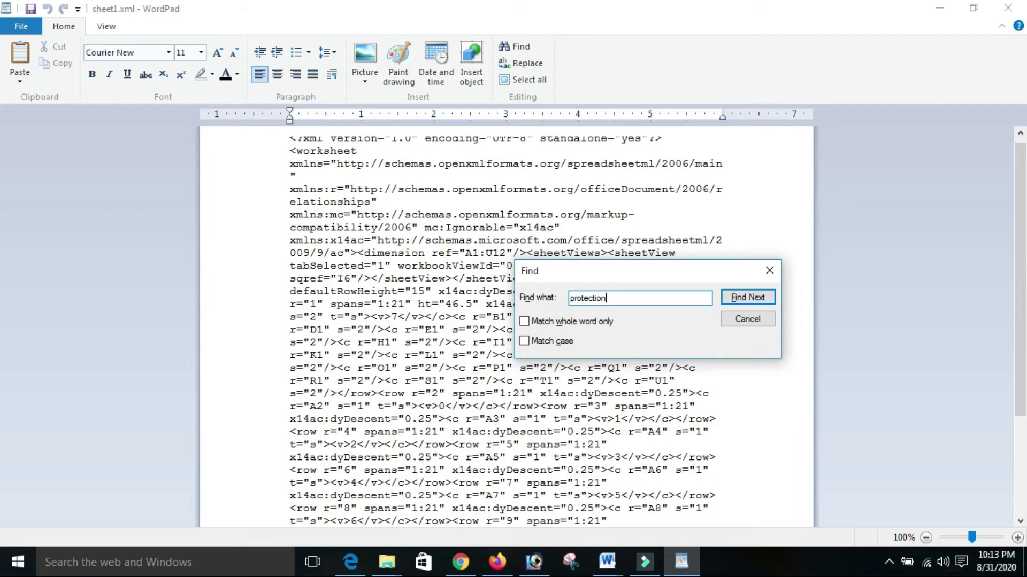
{"action": "left_click", "coordinate": [764, 297]}
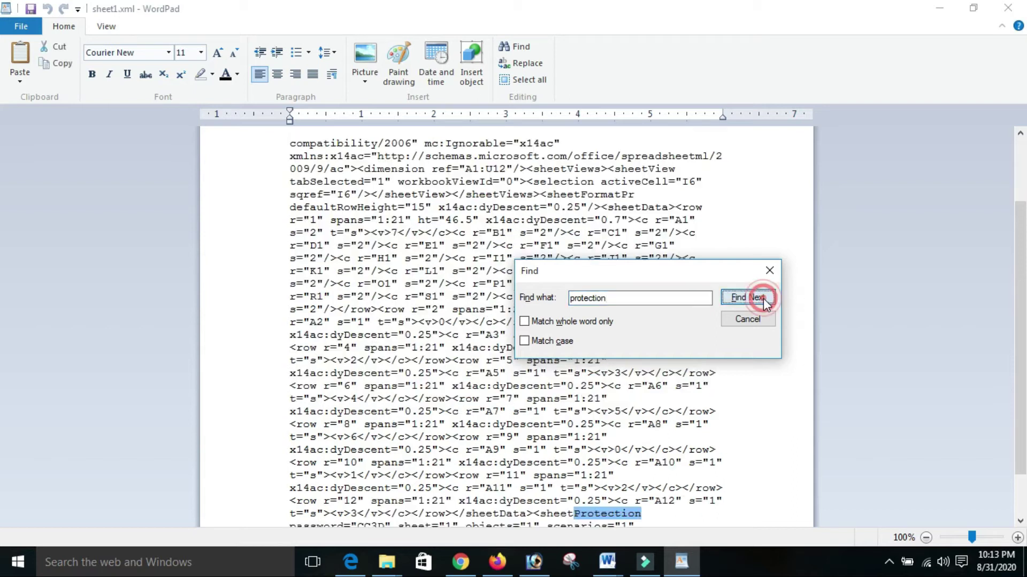
{"action": "left_click", "coordinate": [770, 271]}
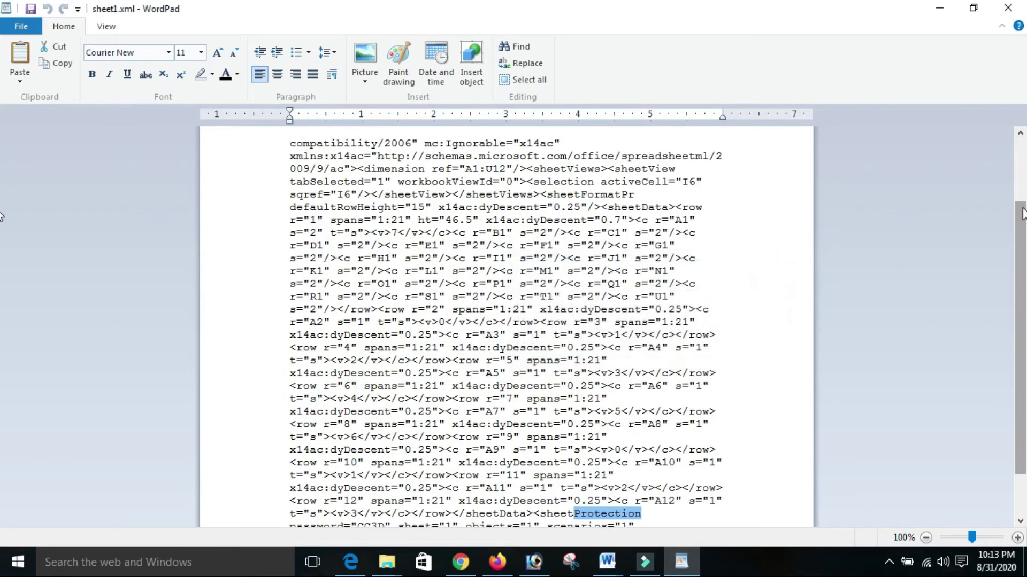
{"action": "scroll", "coordinate": [1019, 214], "scroll_direction": "down", "scroll_amount": 2}
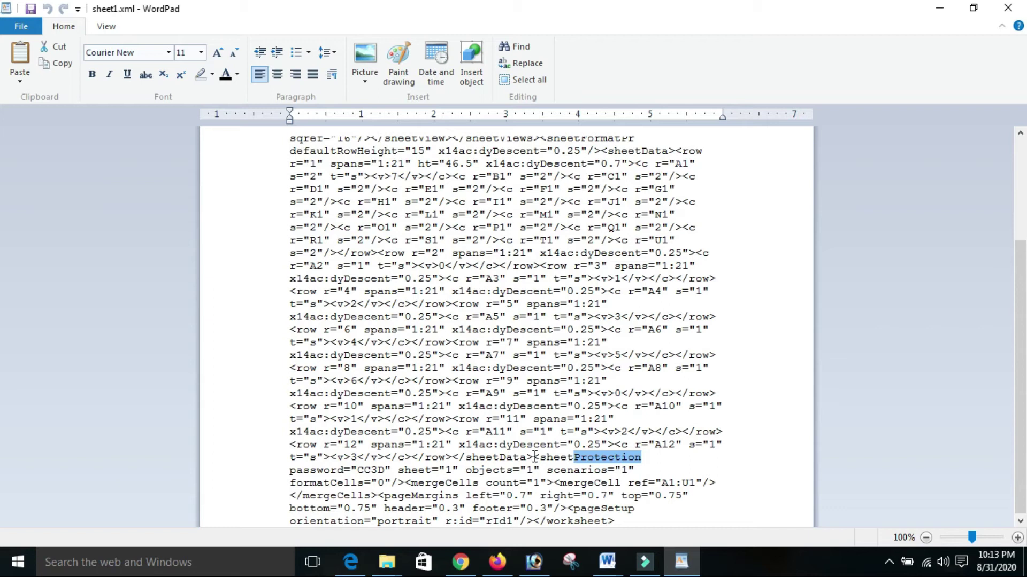
Step: Select the whole <sheetProtection .../> element in sheet1.xml and delete it
{"action": "left_click", "coordinate": [534, 457]}
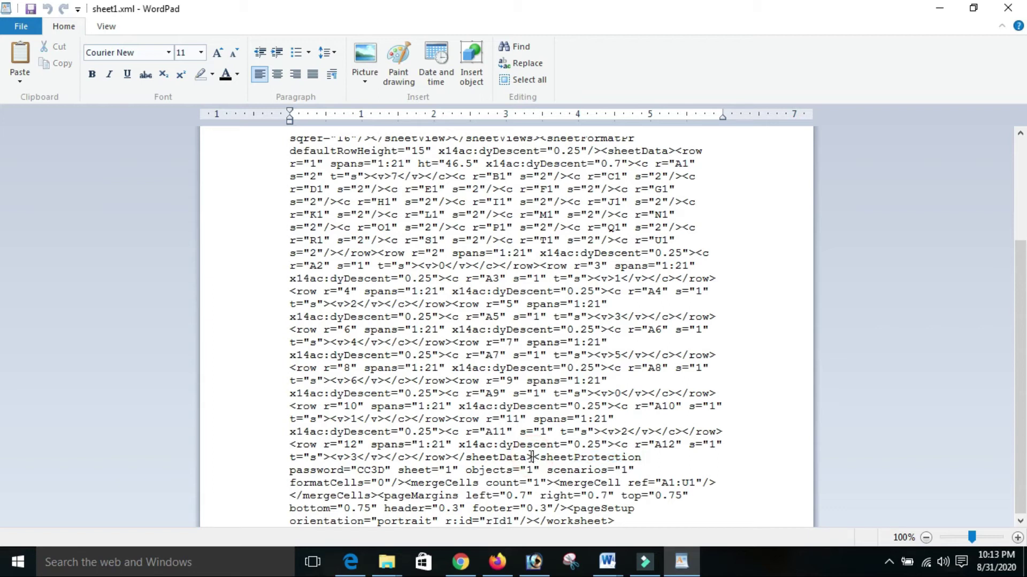
{"action": "left_click_drag", "start_coordinate": [533, 458], "coordinate": [553, 483]}
{"action": "left_click", "coordinate": [537, 457]}
{"action": "mouse_move", "coordinate": [536, 457]}
{"action": "left_mouse_down"}
{"action": "mouse_move", "coordinate": [564, 457]}
{"action": "mouse_move", "coordinate": [405, 481]}
{"action": "left_mouse_up"}
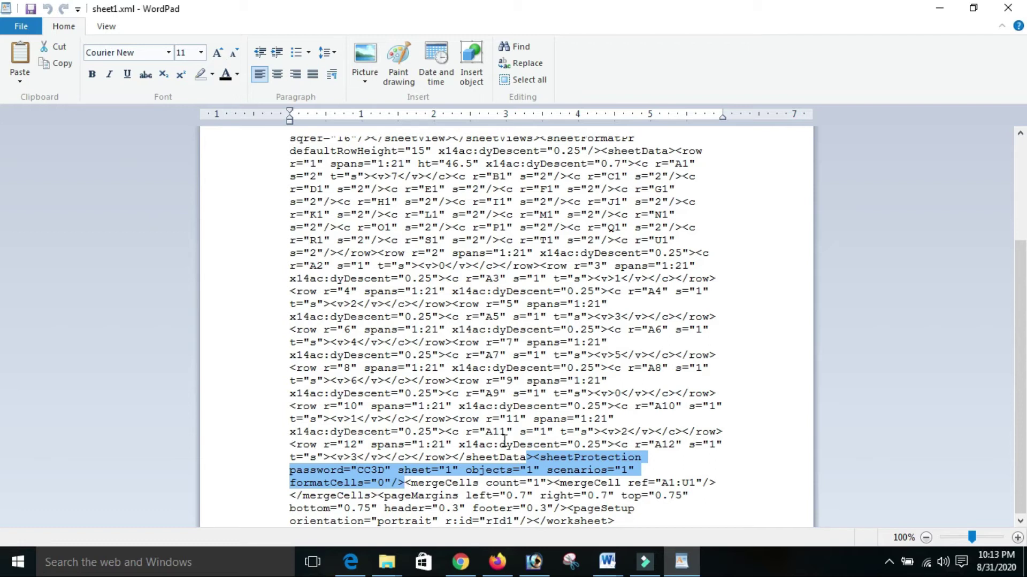
{"action": "left_click", "coordinate": [534, 459]}
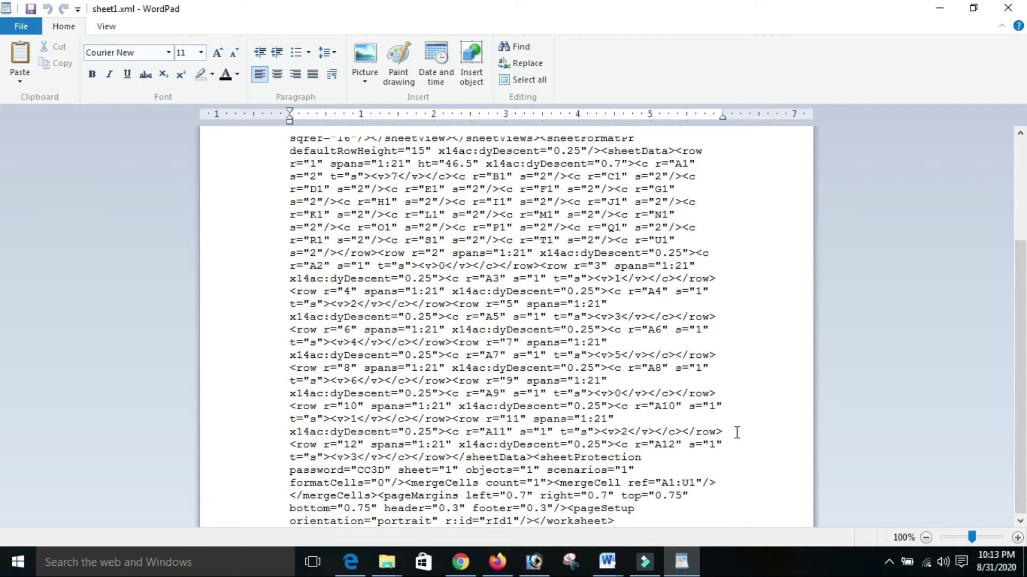
{"action": "left_click", "coordinate": [534, 455]}
{"action": "left_click", "coordinate": [565, 458]}
{"action": "left_click", "coordinate": [536, 454]}
{"action": "key", "text": "shift+Right"}
{"action": "key", "text": "shift+Right"}
{"action": "key", "text": "shift+Right"}
{"action": "key", "text": "shift+Right"}
{"action": "key", "text": "shift+Right"}
{"action": "key", "text": "shift+Right"}
{"action": "key", "text": "shift+Right"}
{"action": "key", "text": "shift+Right"}
{"action": "key", "text": "shift+Right"}
{"action": "key", "text": "shift+Right"}
{"action": "key", "text": "shift+Right"}
{"action": "key", "text": "shift+Right"}
{"action": "key", "text": "shift+Right"}
{"action": "key", "text": "shift+Right"}
{"action": "key", "text": "shift+Right"}
{"action": "key", "text": "shift+Right"}
{"action": "key", "text": "shift+Right"}
{"action": "key", "text": "shift+Right"}
{"action": "key", "text": "shift+Right"}
{"action": "key", "text": "shift+Right"}
{"action": "key", "text": "shift+Right"}
{"action": "key", "text": "shift+Right"}
{"action": "key", "text": "shift+Right"}
{"action": "key", "text": "shift+Right"}
{"action": "key", "text": "shift+Right"}
{"action": "key", "text": "shift+Right"}
{"action": "key", "text": "shift+Right"}
{"action": "key", "text": "shift+Right"}
{"action": "key", "text": "shift+Right"}
{"action": "key", "text": "shift+Right"}
{"action": "key", "text": "shift+Right"}
{"action": "key", "text": "shift+Right"}
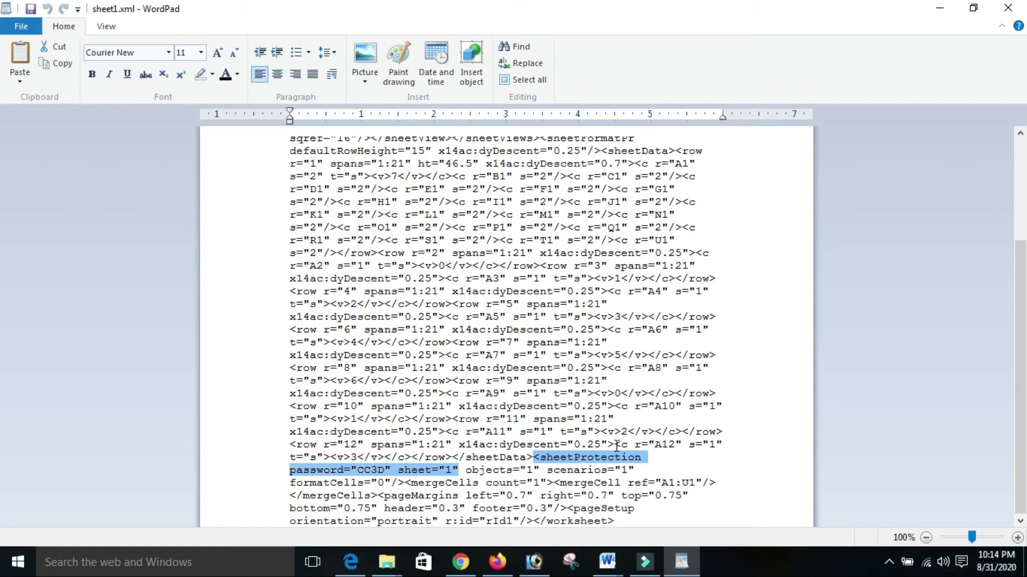
{"action": "key", "text": "shift+Right"}
{"action": "key", "text": "shift+Right"}
{"action": "key", "text": "shift+Right"}
{"action": "key", "text": "shift+Right"}
{"action": "key", "text": "shift+Right"}
{"action": "key", "text": "shift+Right"}
{"action": "key", "text": "shift+Right"}
{"action": "key", "text": "shift+Right"}
{"action": "key", "text": "shift+Right"}
{"action": "key", "text": "shift+Right"}
{"action": "key", "text": "shift+Right"}
{"action": "key", "text": "shift+Right"}
{"action": "key", "text": "shift+Right"}
{"action": "key", "text": "shift+Right"}
{"action": "key", "text": "shift+Right"}
{"action": "key", "text": "shift+Right"}
{"action": "key", "text": "shift+Right"}
{"action": "key", "text": "shift+Right"}
{"action": "key", "text": "shift+Right"}
{"action": "key", "text": "shift+Right"}
{"action": "key", "text": "shift+Right"}
{"action": "key", "text": "shift+Right"}
{"action": "key", "text": "shift+Right"}
{"action": "key", "text": "shift+Right"}
{"action": "key", "text": "shift+Right"}
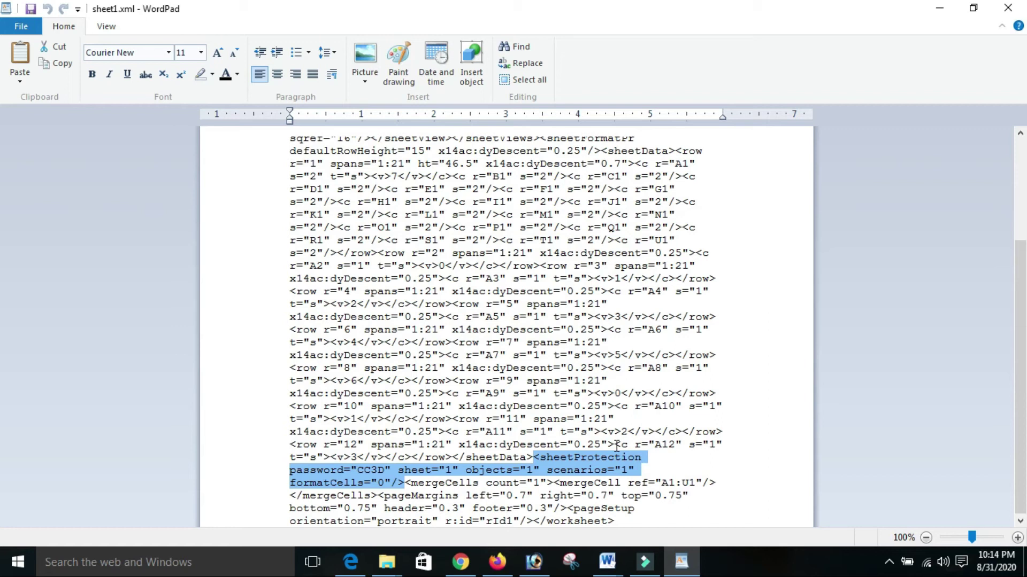
{"action": "key", "text": "Delete"}
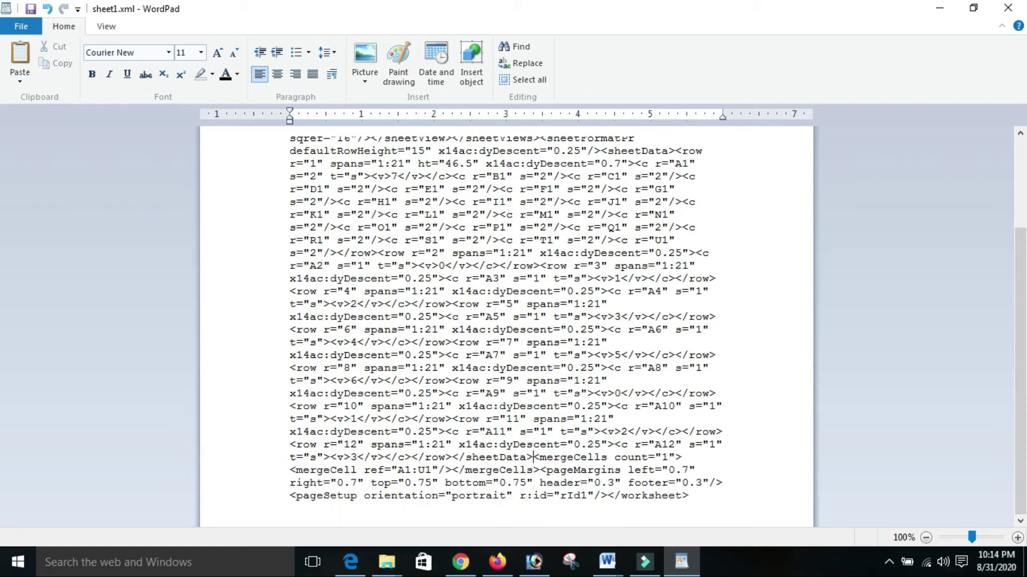
Step: Save the edited sheet1.xml and close WordPad
{"action": "left_click", "coordinate": [27, 32]}
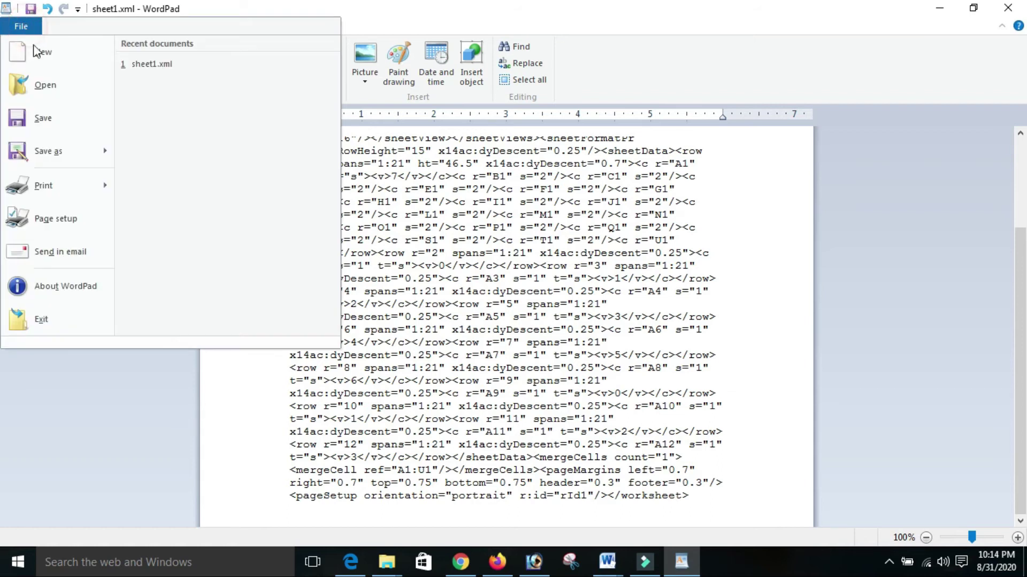
{"action": "left_click", "coordinate": [52, 122]}
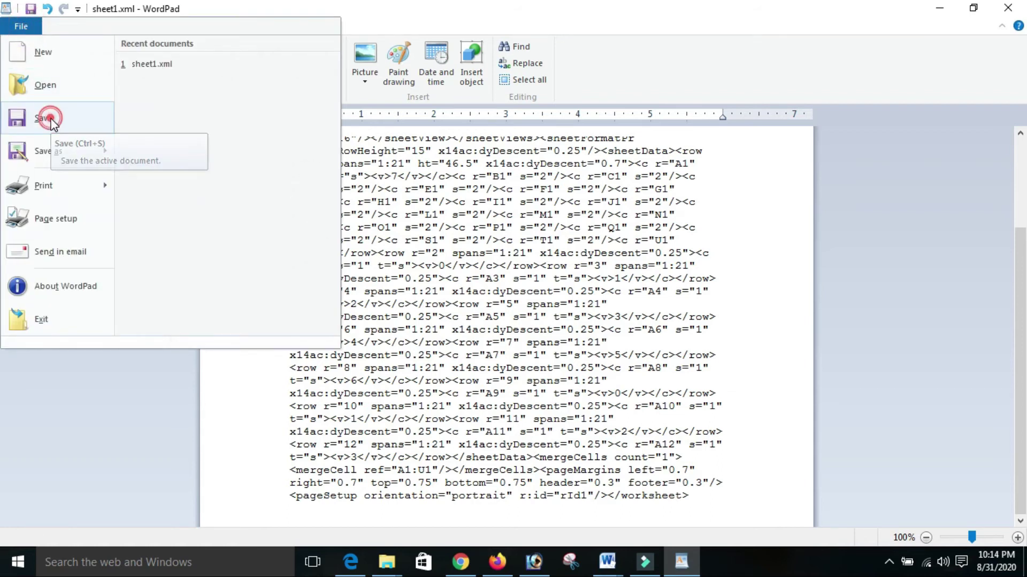
{"action": "left_click", "coordinate": [21, 28]}
{"action": "left_click", "coordinate": [53, 117]}
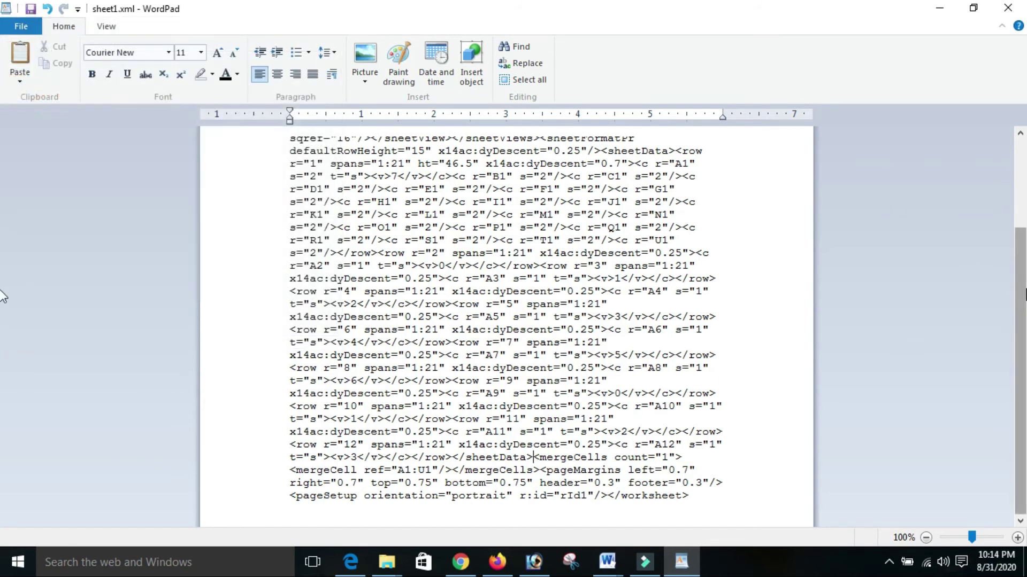
{"action": "scroll", "coordinate": [2, 296], "scroll_direction": "up", "scroll_amount": 1}
{"action": "scroll", "coordinate": [3, 297], "scroll_direction": "up", "scroll_amount": 3}
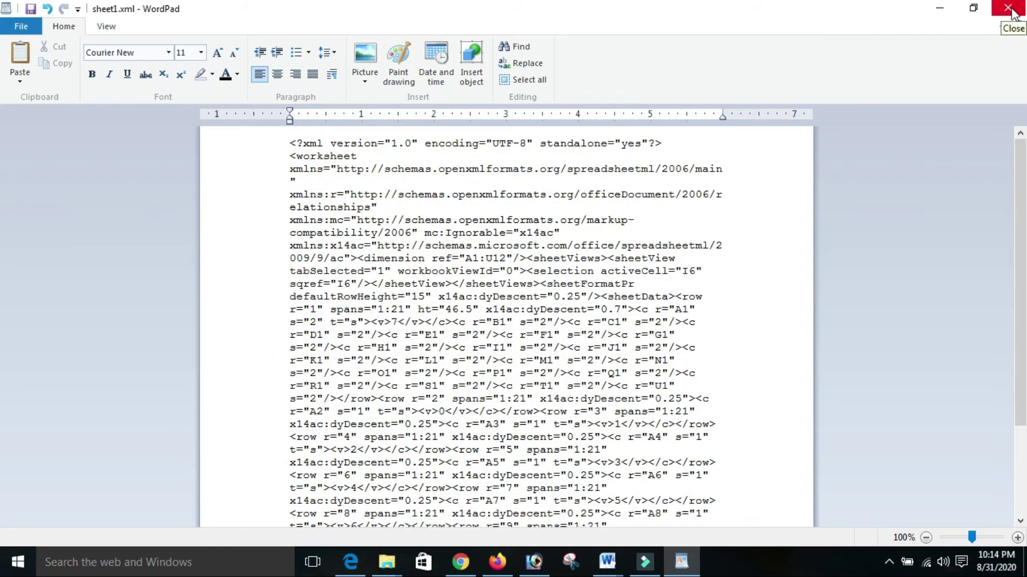
{"action": "left_click", "coordinate": [1008, 8]}
Step: Go back up to the Nepal folder and select _rels, docProps, xl and [Content_Types].xml
{"action": "left_click", "coordinate": [199, 348]}
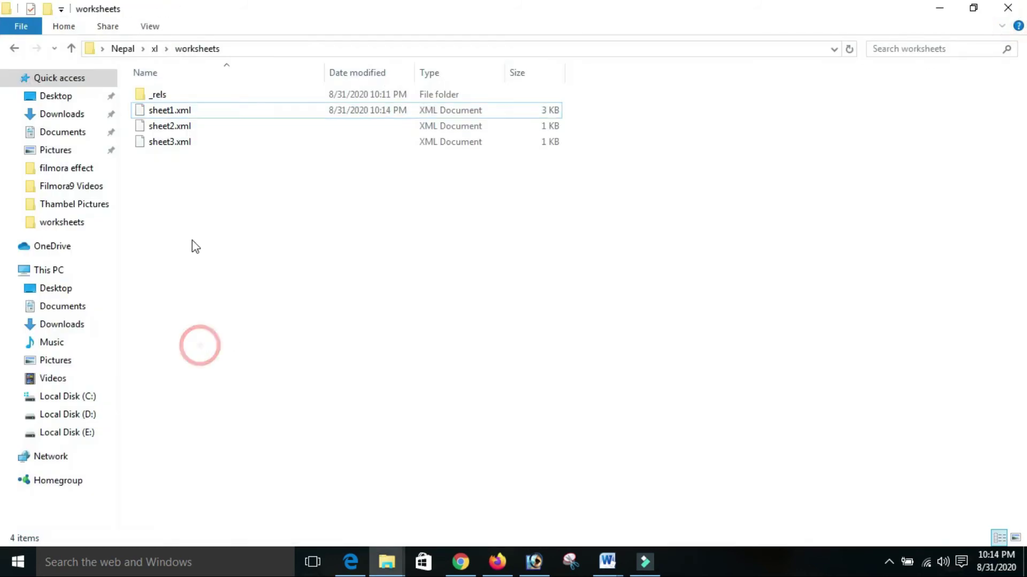
{"action": "left_click", "coordinate": [15, 48]}
{"action": "left_click", "coordinate": [15, 48]}
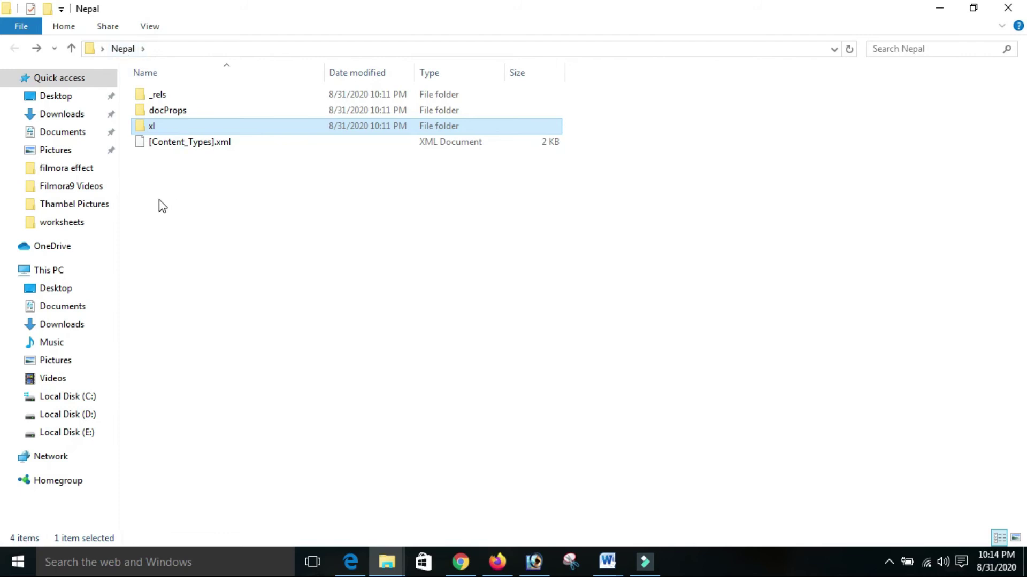
{"action": "left_click_drag", "start_coordinate": [159, 199], "coordinate": [161, 164]}
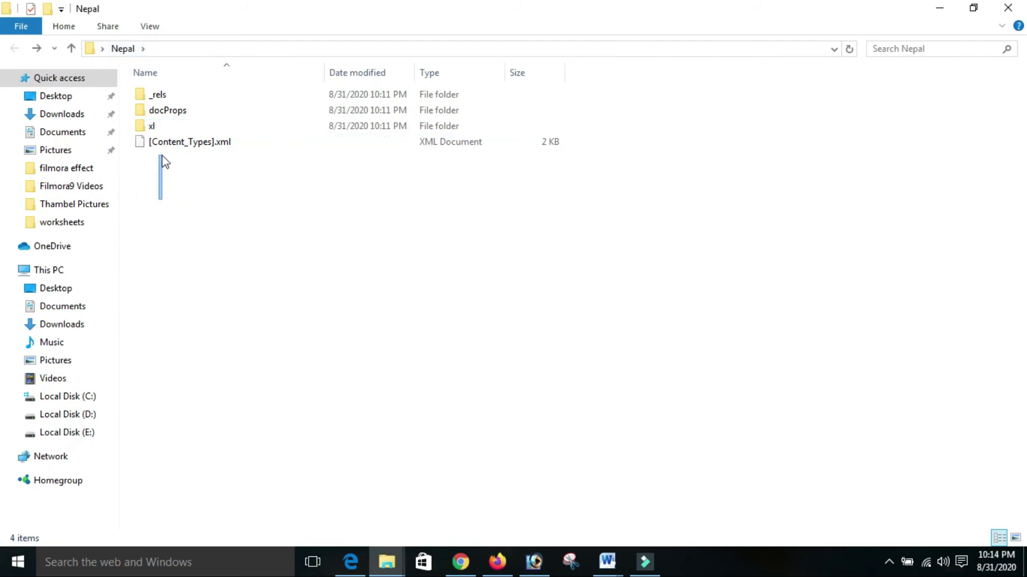
{"action": "left_click_drag", "start_coordinate": [163, 161], "coordinate": [160, 92]}
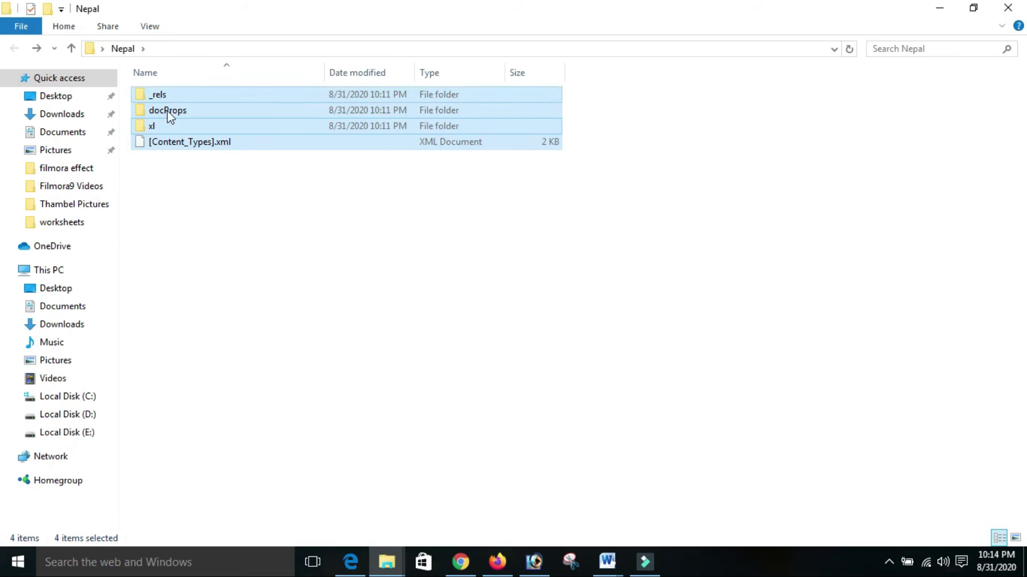
{"action": "left_click", "coordinate": [206, 222]}
{"action": "key", "text": "ctrl+a"}
Step: Compress the four selected items into a zip named docProps.zip
{"action": "right_click", "coordinate": [188, 114]}
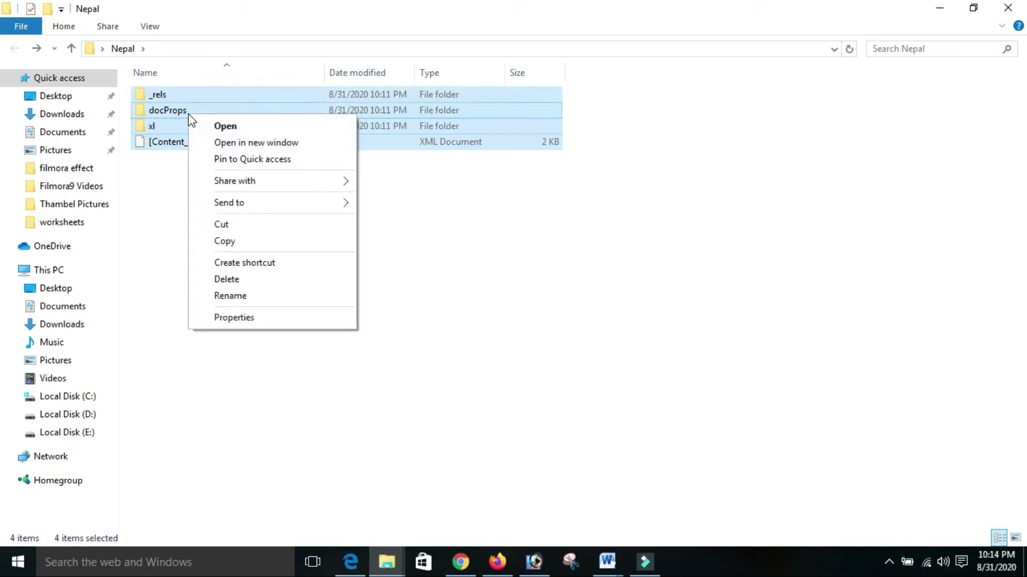
{"action": "left_click", "coordinate": [266, 202]}
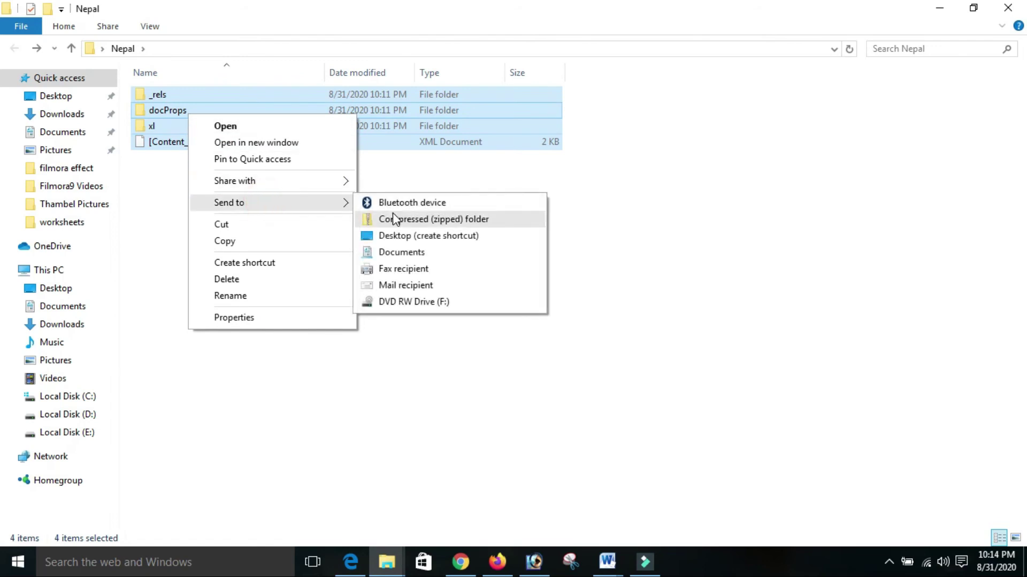
{"action": "left_click", "coordinate": [393, 214]}
{"action": "left_click", "coordinate": [187, 215]}
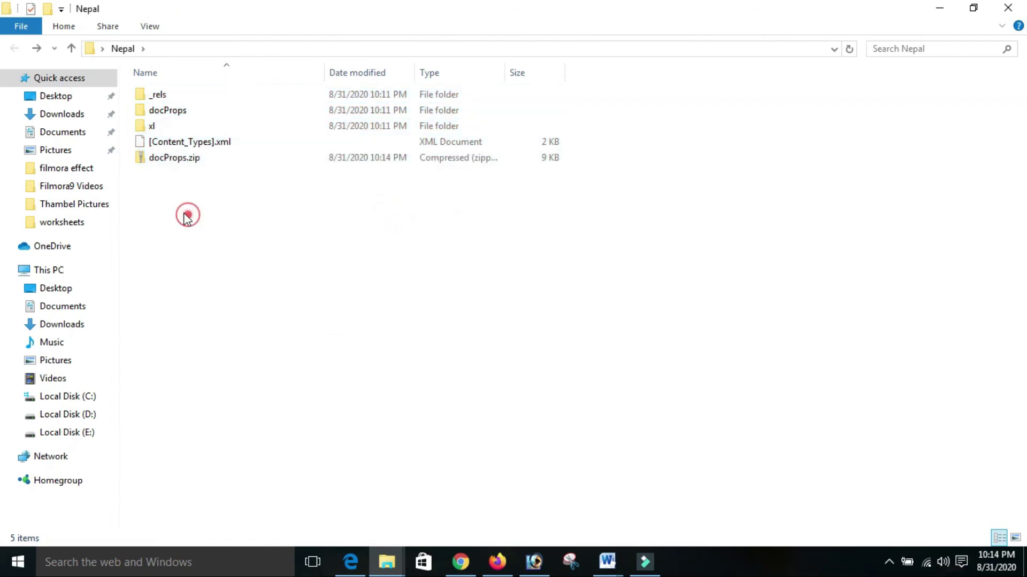
Step: Rename docProps.zip to docProps.xlsx and confirm the extension change warning
{"action": "right_click", "coordinate": [202, 160]}
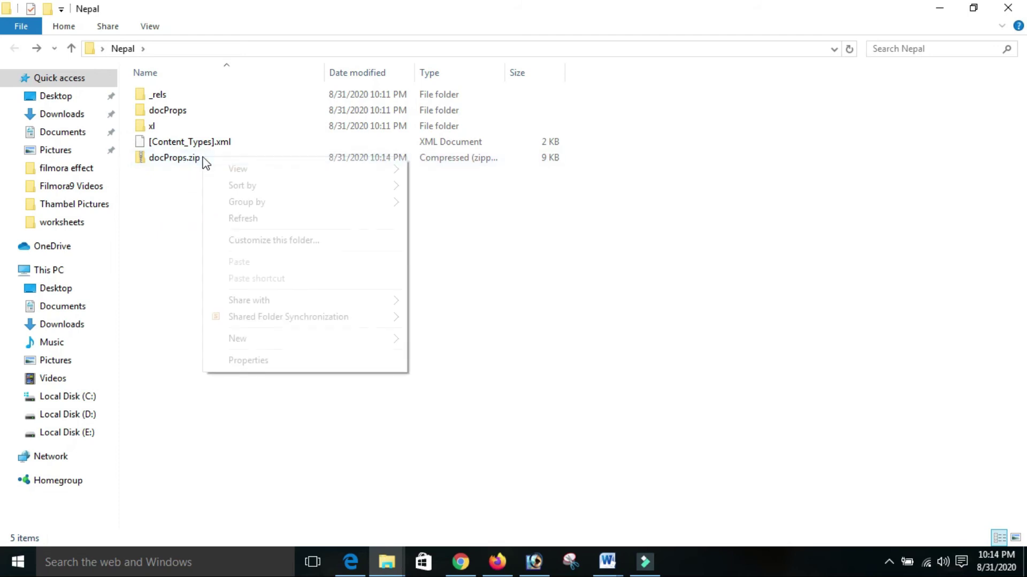
{"action": "right_click", "coordinate": [174, 159]}
{"action": "left_click", "coordinate": [256, 395]}
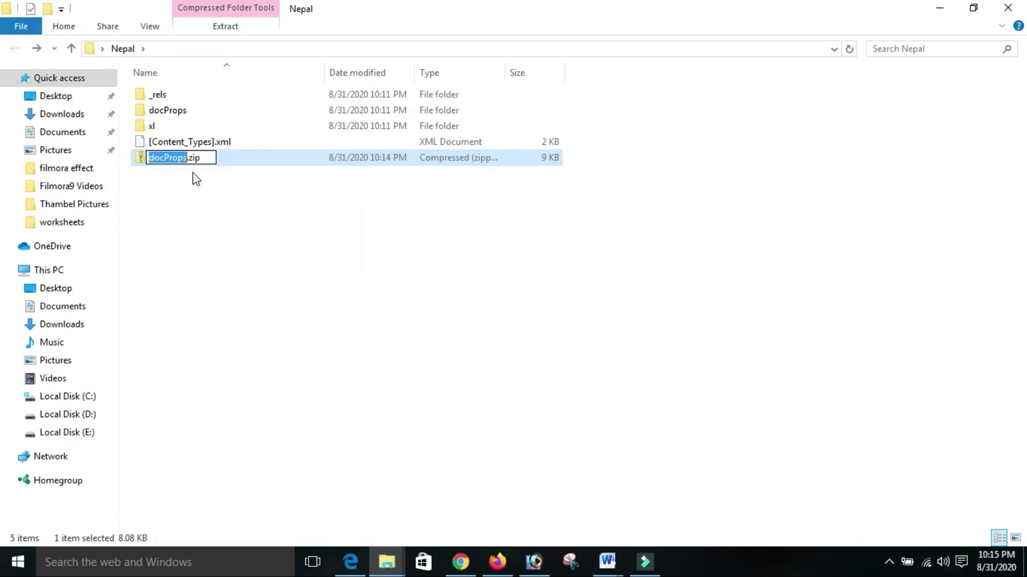
{"action": "left_click", "coordinate": [210, 158]}
{"action": "key", "text": "BackSpace"}
{"action": "key", "text": "BackSpace"}
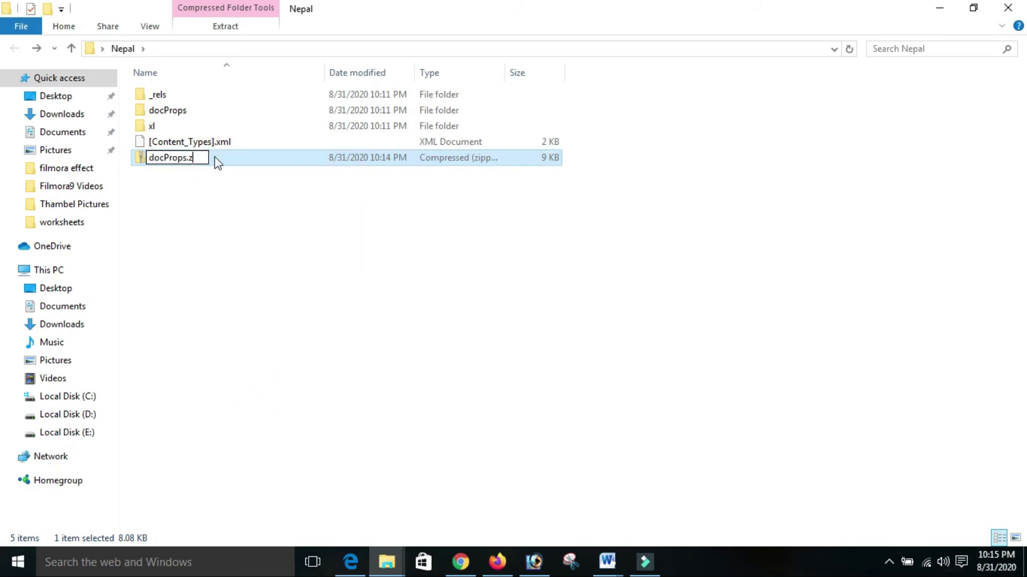
{"action": "type", "text": "xlsx"}
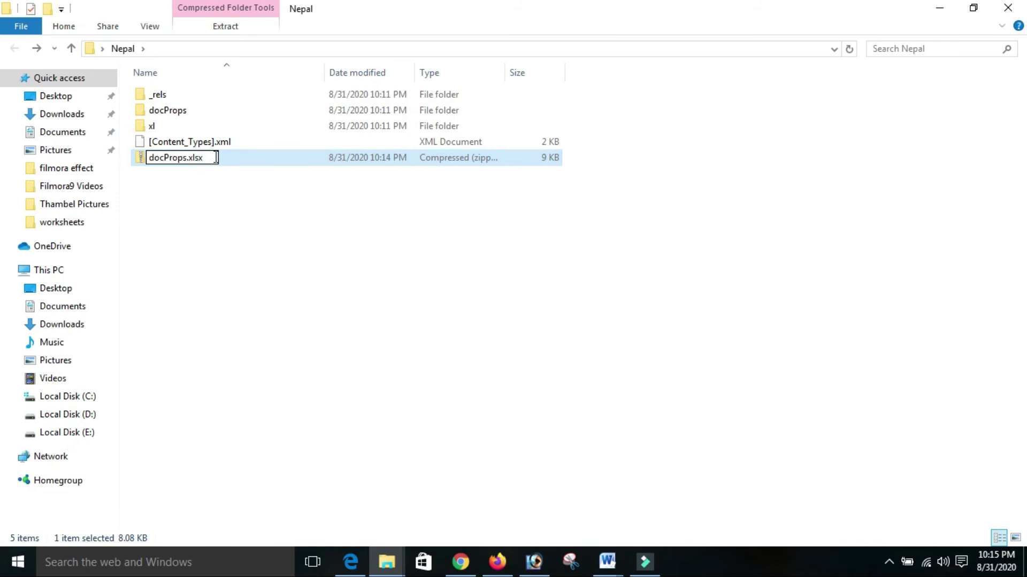
{"action": "key", "text": "Return"}
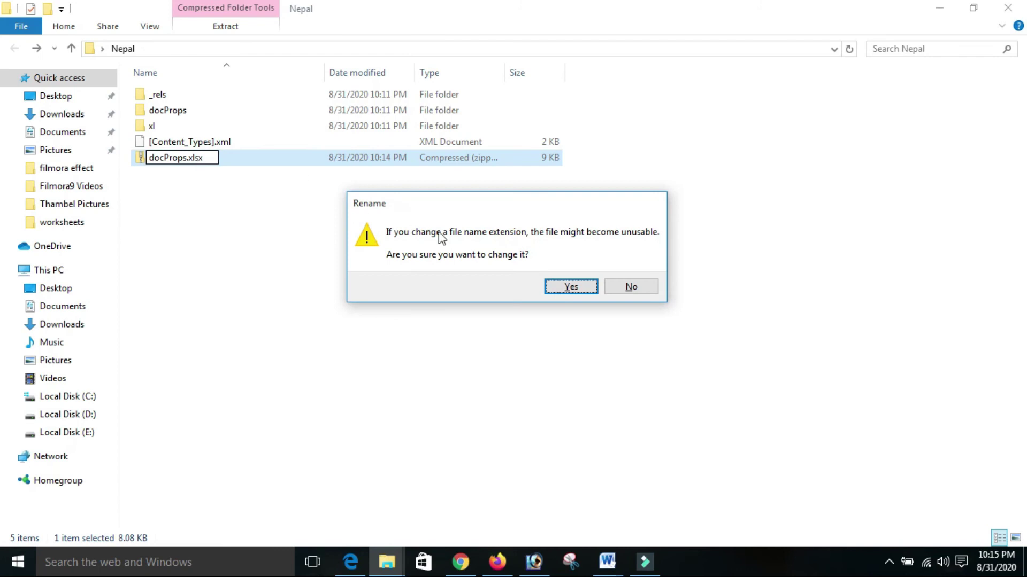
{"action": "left_click", "coordinate": [571, 286]}
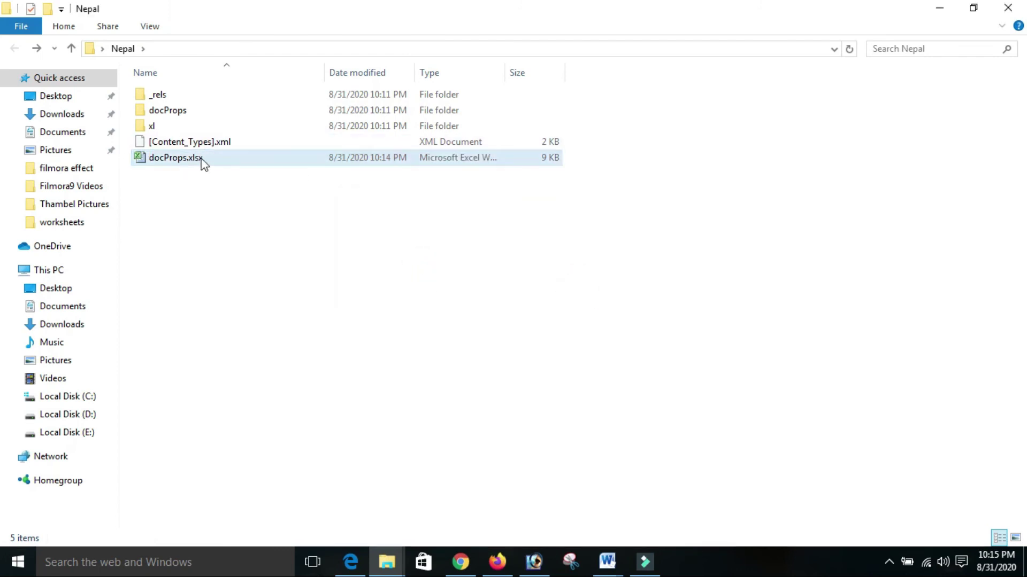
{"action": "mouse_move", "coordinate": [175, 157]}
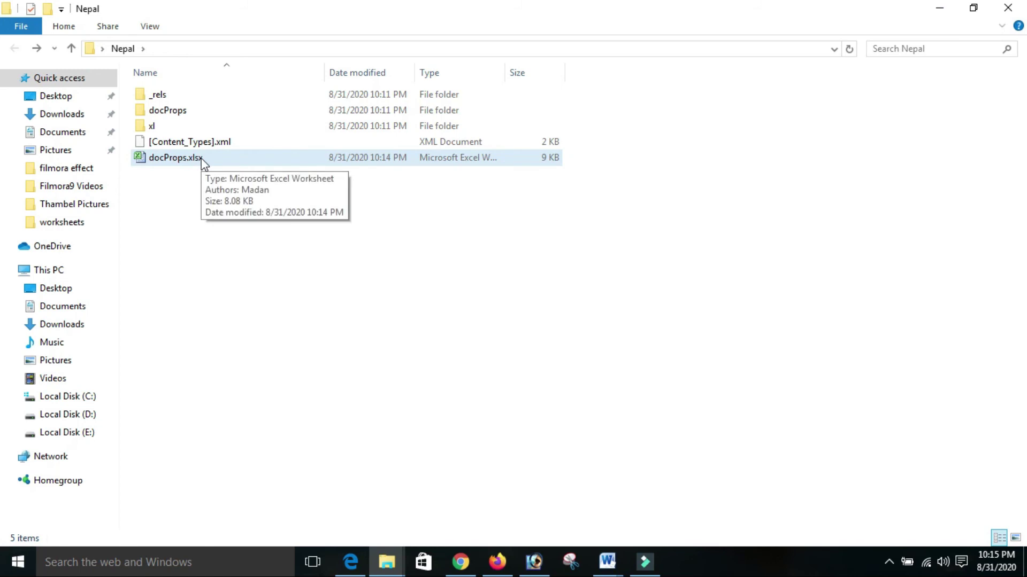
Step: Open docProps.xlsx in Excel and enter dfdf in G8 and df in D5
{"action": "double_click", "coordinate": [202, 158]}
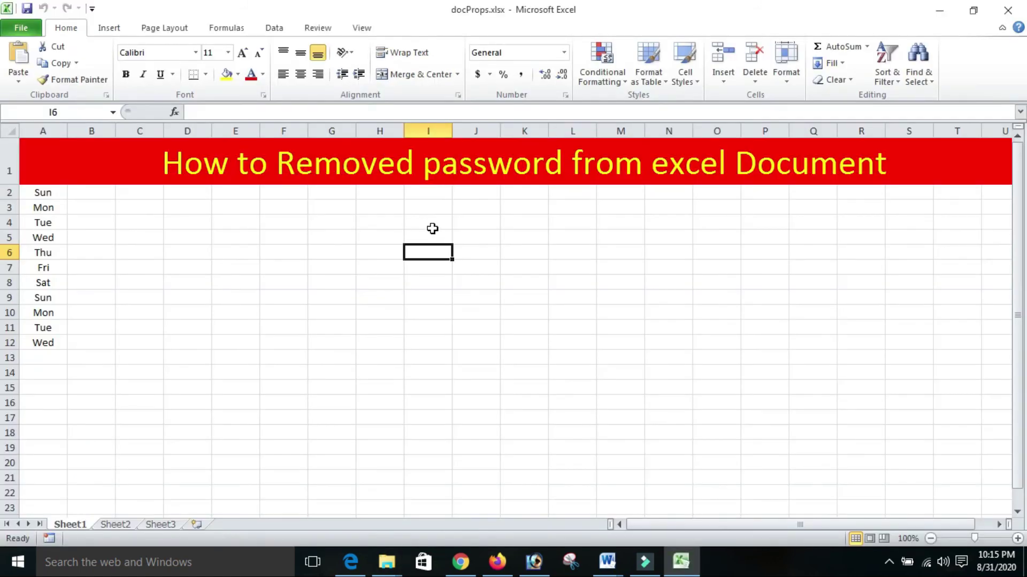
{"action": "left_click", "coordinate": [432, 228]}
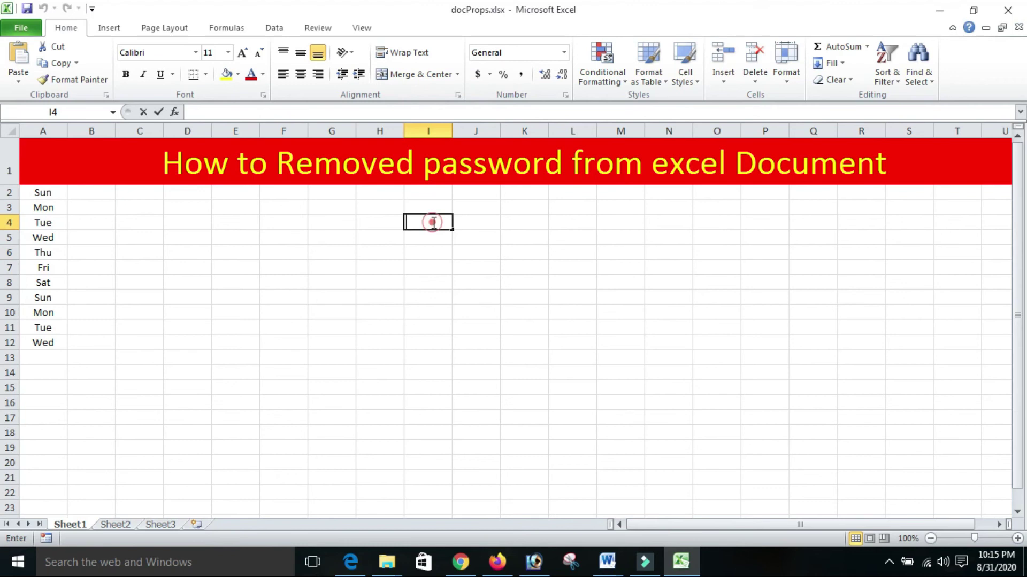
{"action": "left_click", "coordinate": [316, 278]}
{"action": "type", "text": "dfdf"}
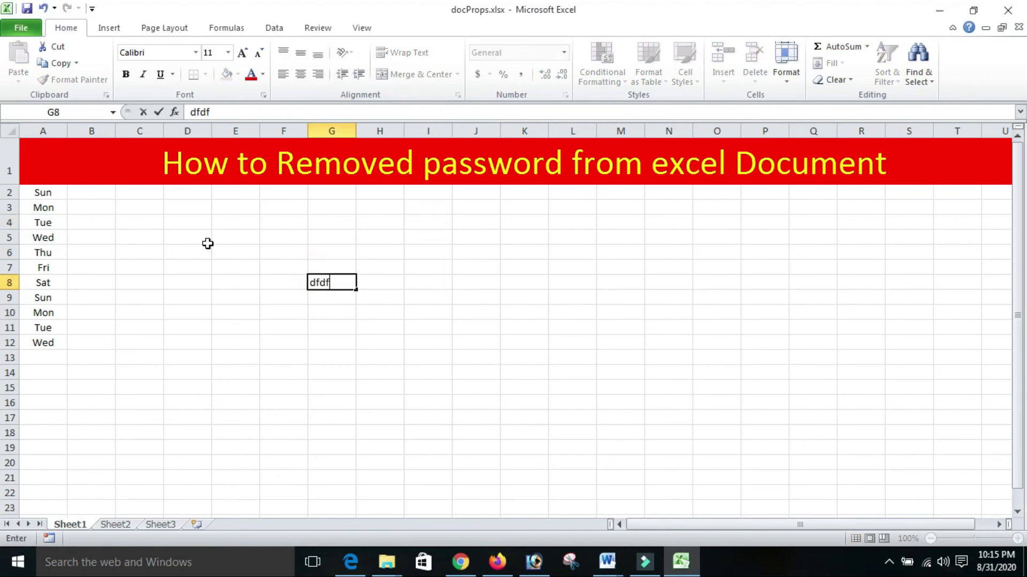
{"action": "left_click", "coordinate": [206, 240]}
{"action": "type", "text": "df"}
{"action": "left_click", "coordinate": [502, 278]}
{"action": "left_click", "coordinate": [523, 165]}
{"action": "left_click", "coordinate": [483, 267]}
{"action": "left_click", "coordinate": [238, 250]}
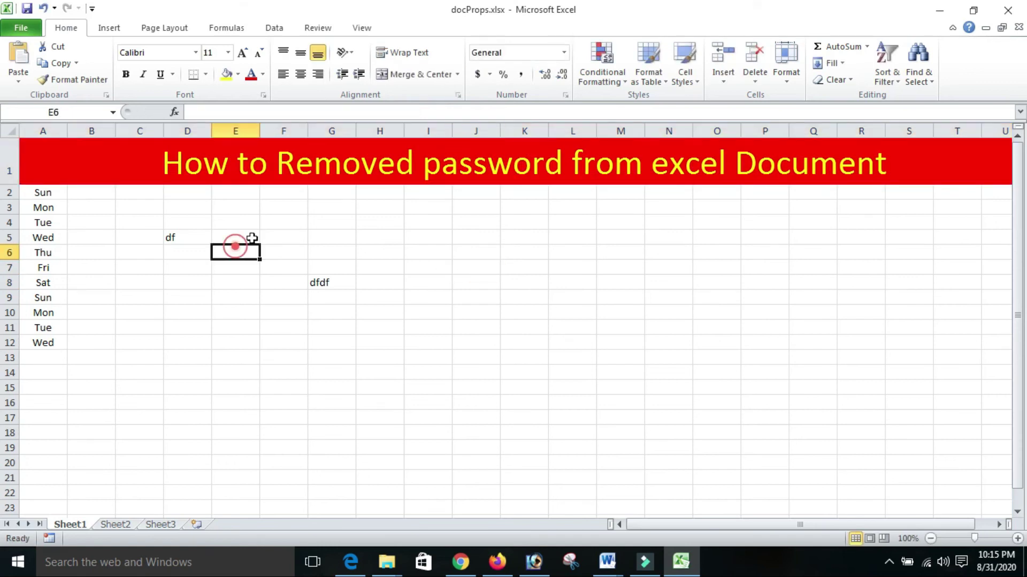
Step: Save docProps.xlsx and close the workbook
{"action": "left_click", "coordinate": [26, 8]}
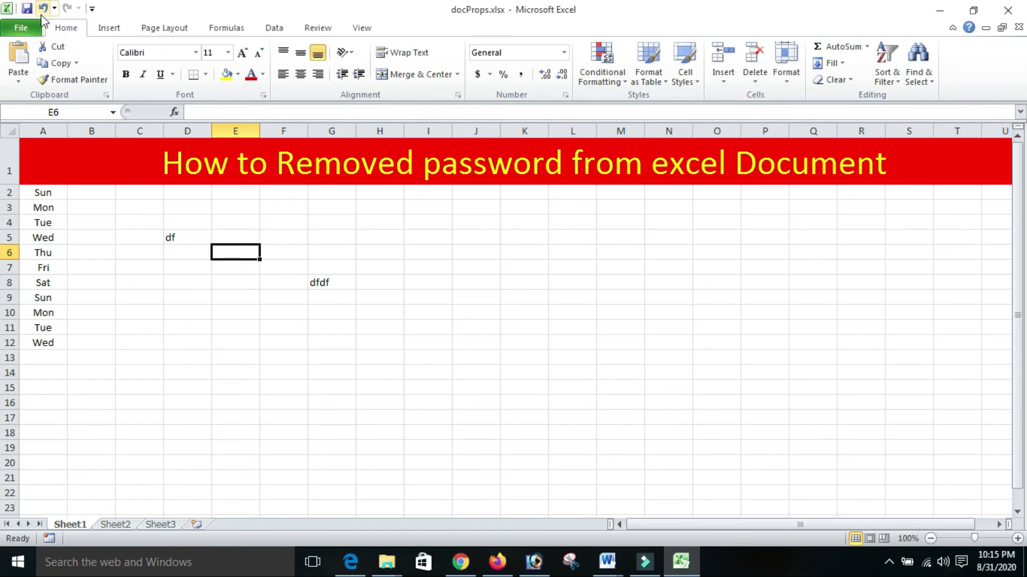
{"action": "left_click", "coordinate": [1008, 10]}
{"action": "left_click", "coordinate": [487, 224]}
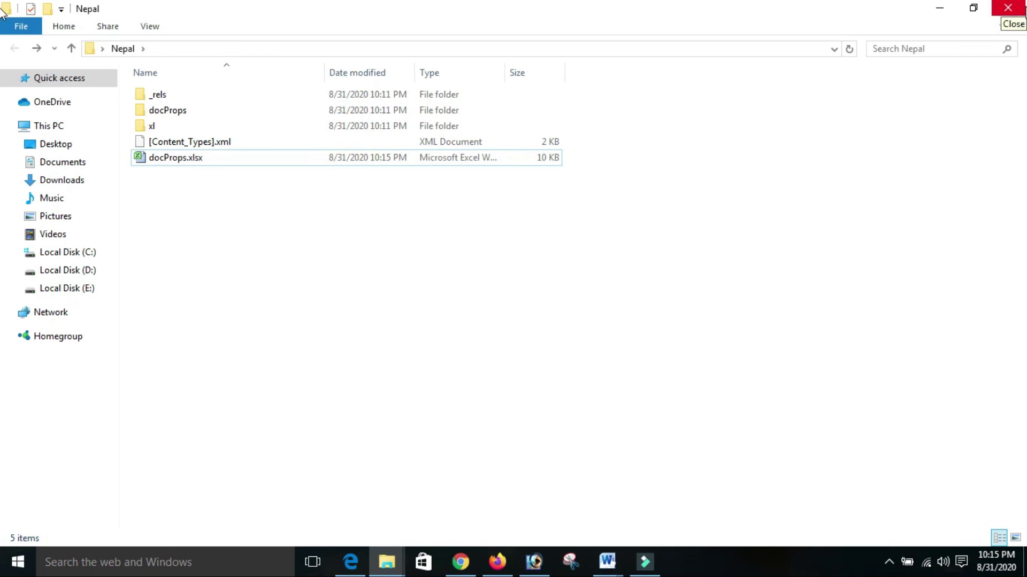
Step: Briefly open and close Nepal - Copy.xlsx, then reopen docProps.xlsx from the Nepal folder
{"action": "left_click", "coordinate": [1007, 8]}
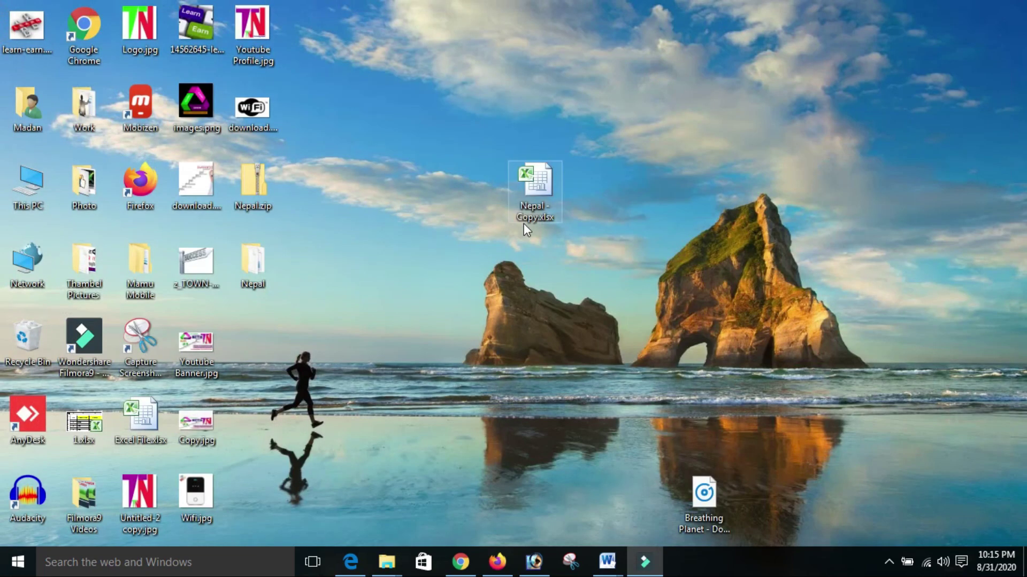
{"action": "double_click", "coordinate": [541, 176]}
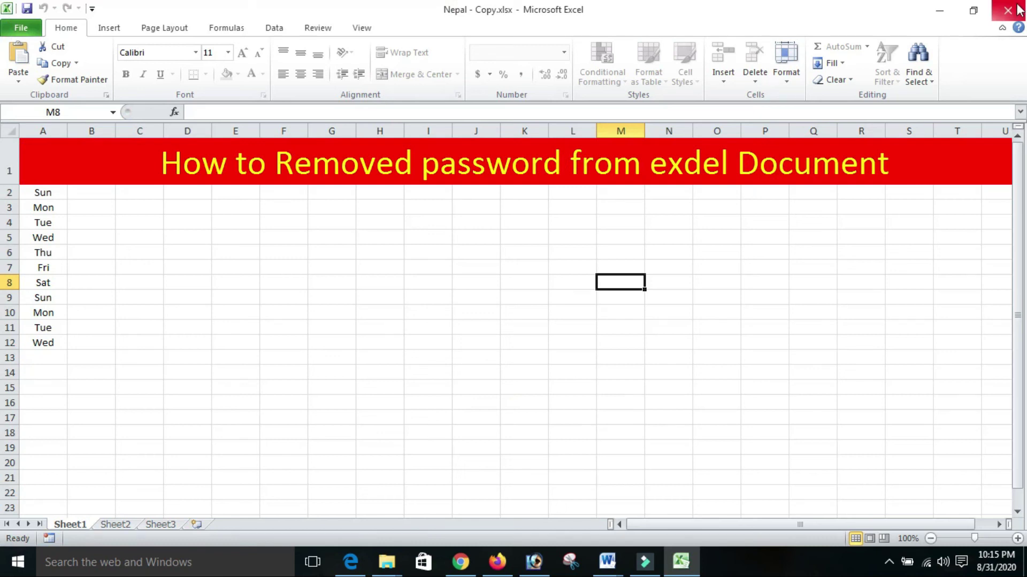
{"action": "left_click", "coordinate": [1008, 10]}
{"action": "double_click", "coordinate": [259, 257]}
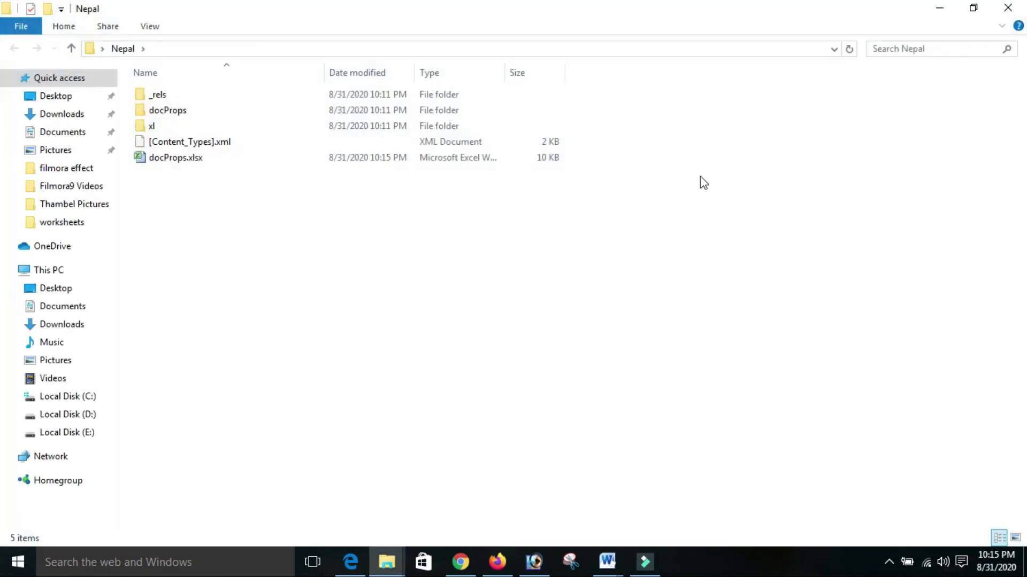
{"action": "double_click", "coordinate": [194, 157]}
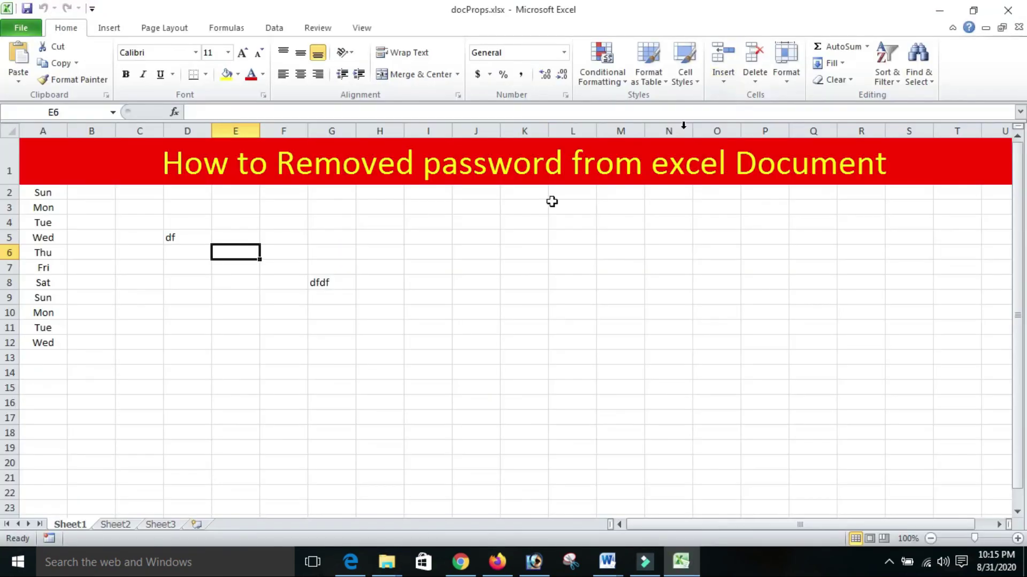
Step: Confirm the Review protection options, then apply Middle Align to the merged A1 title
{"action": "left_click", "coordinate": [374, 282]}
{"action": "left_click", "coordinate": [222, 405]}
{"action": "left_click", "coordinate": [514, 239]}
{"action": "left_click", "coordinate": [318, 27]}
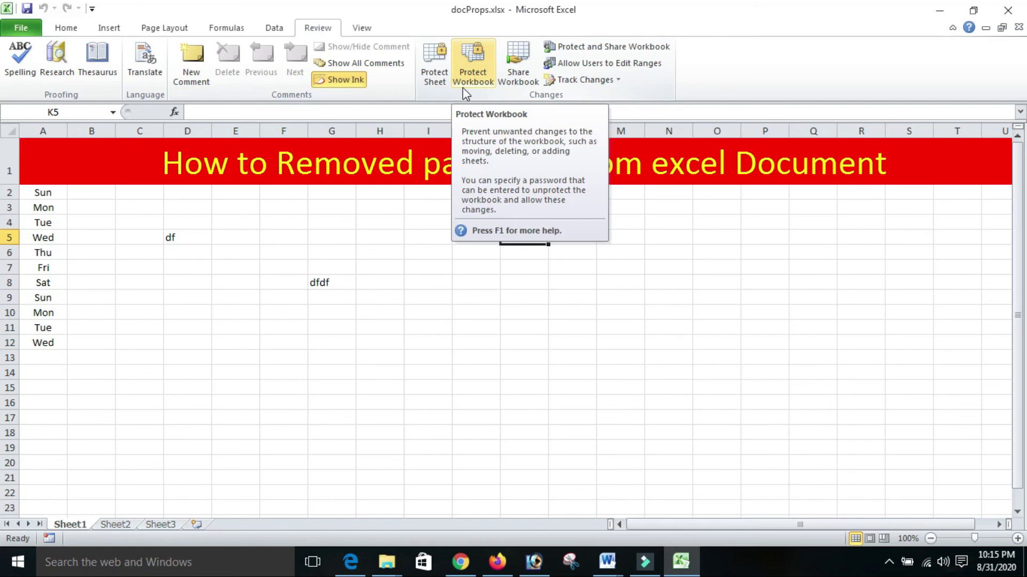
{"action": "left_click", "coordinate": [379, 220]}
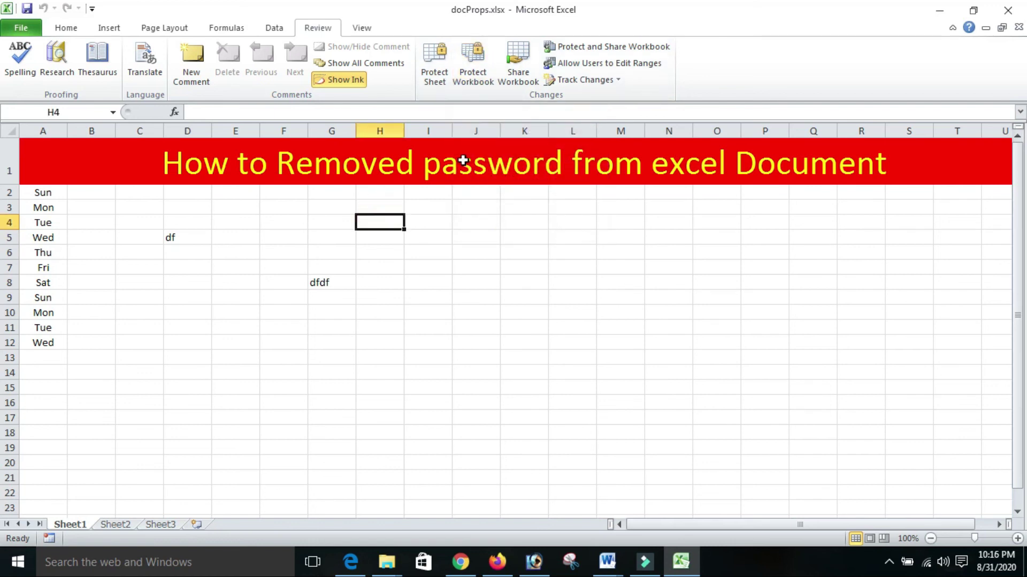
{"action": "left_click", "coordinate": [463, 160]}
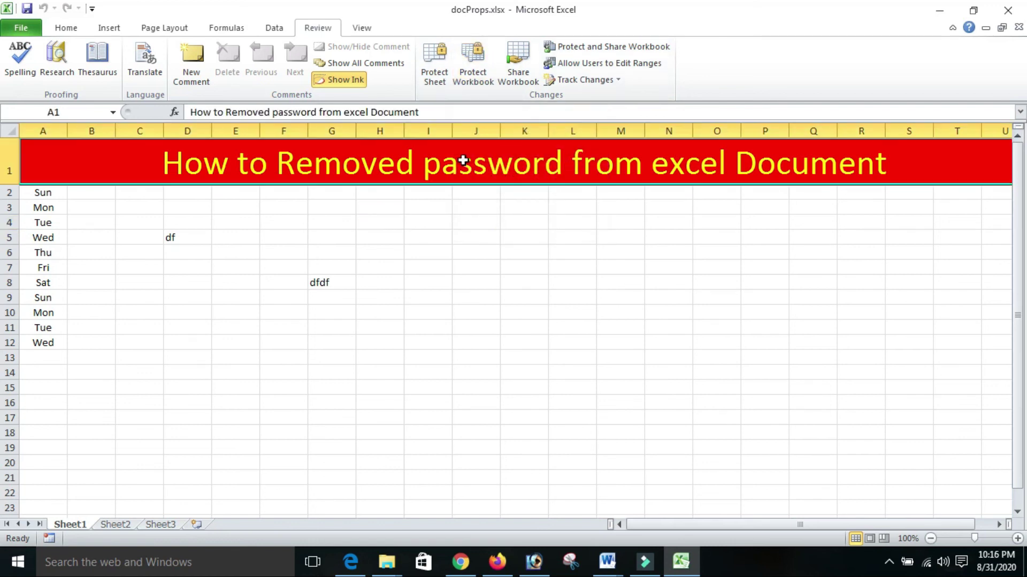
{"action": "left_click", "coordinate": [66, 28]}
{"action": "left_click", "coordinate": [301, 53]}
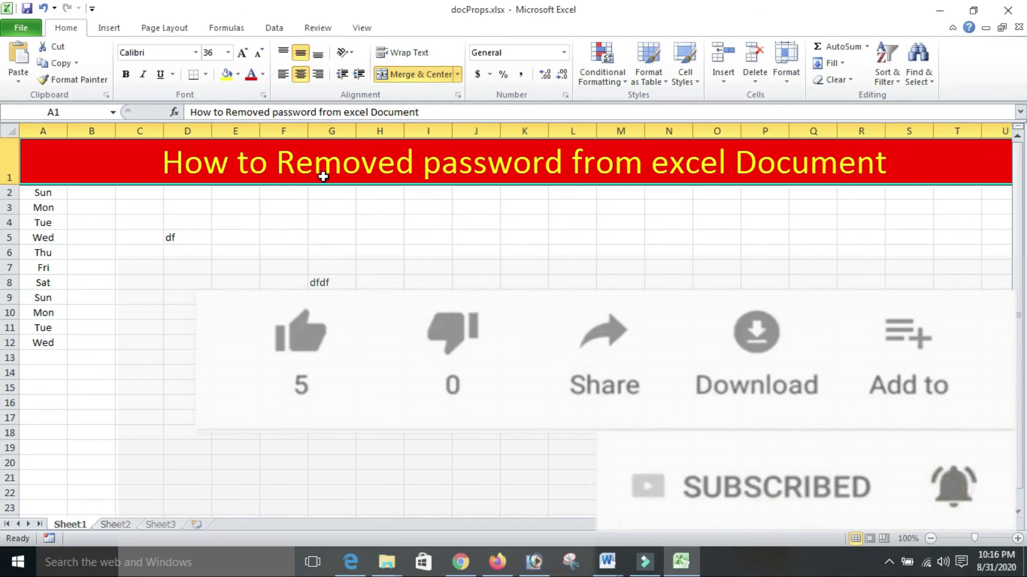
{"action": "left_click", "coordinate": [332, 219]}
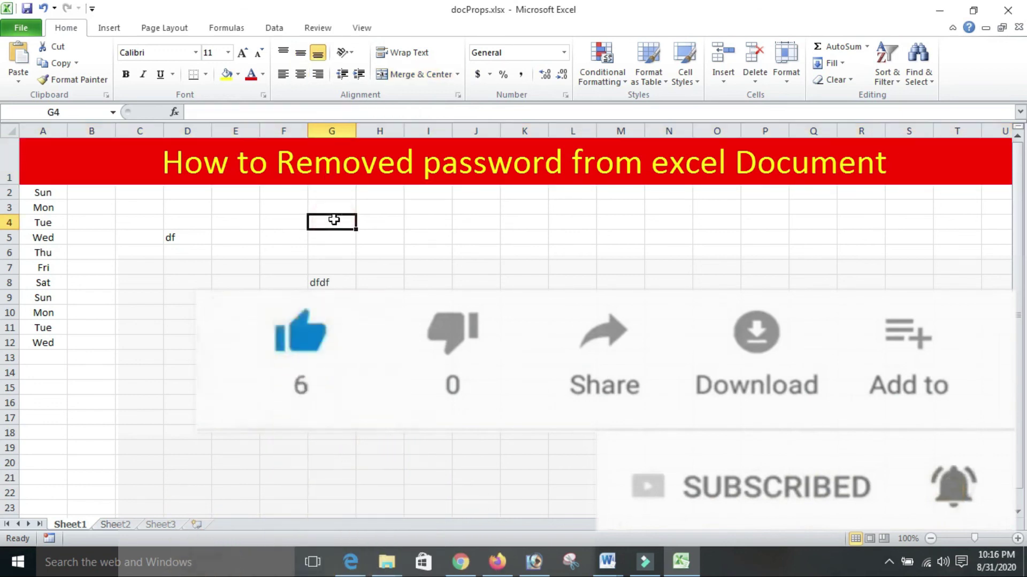